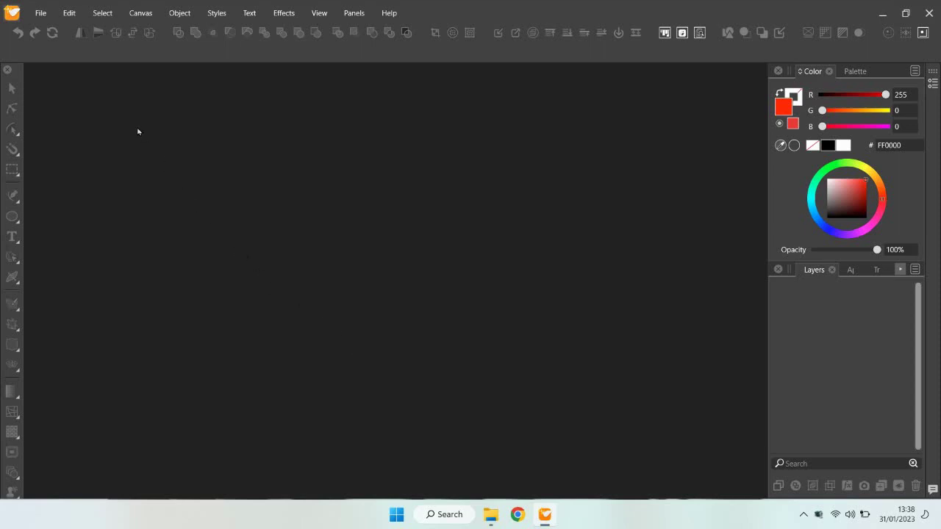
# Step: Create a new blank document, Untitled-5, with an empty Artboard 1
pyautogui.click(42, 13)
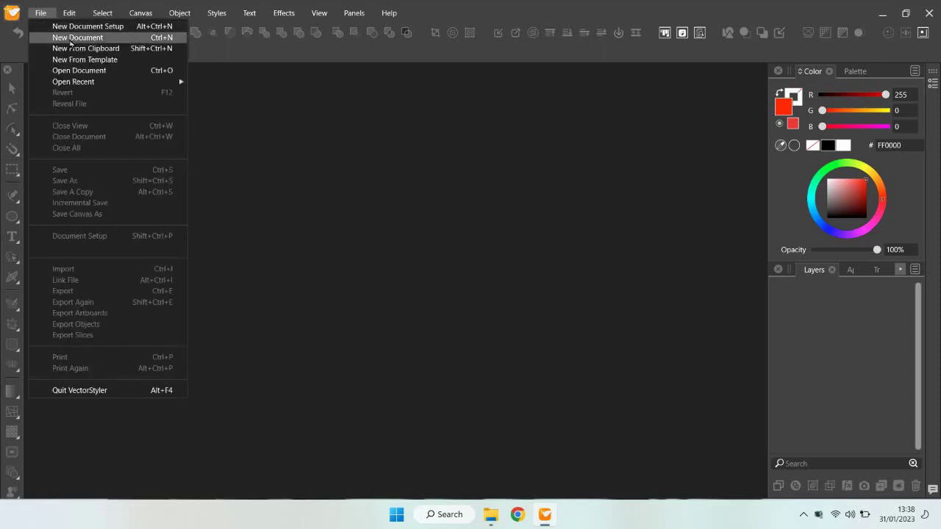
pyautogui.click(71, 37)
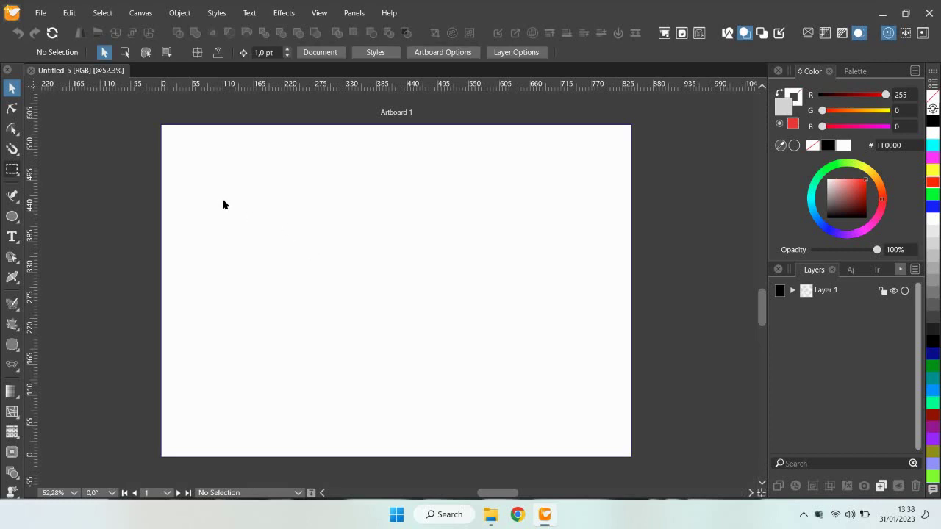
# Step: Draw a circle in the upper middle of the artboard with no fill and a black outline
pyautogui.click(17, 218)
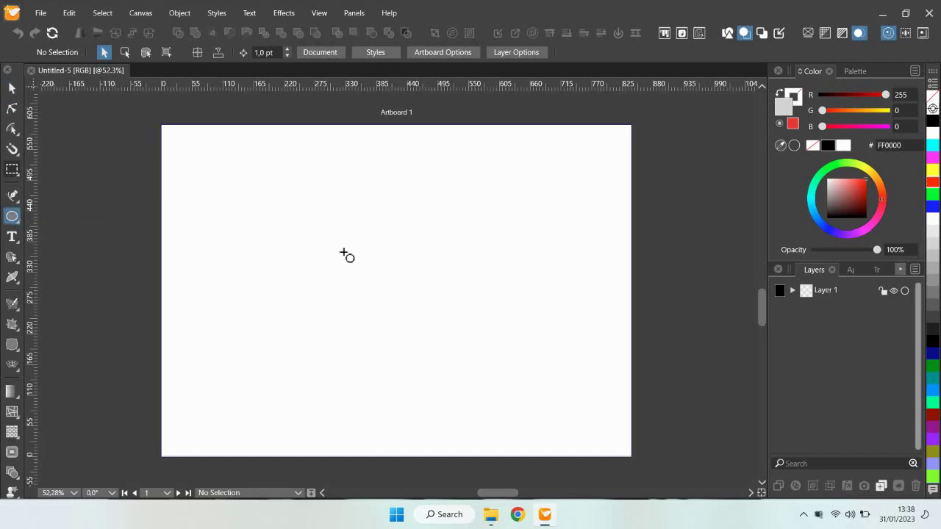
pyautogui.moveTo(394, 229); pyautogui.dragTo(459, 183)
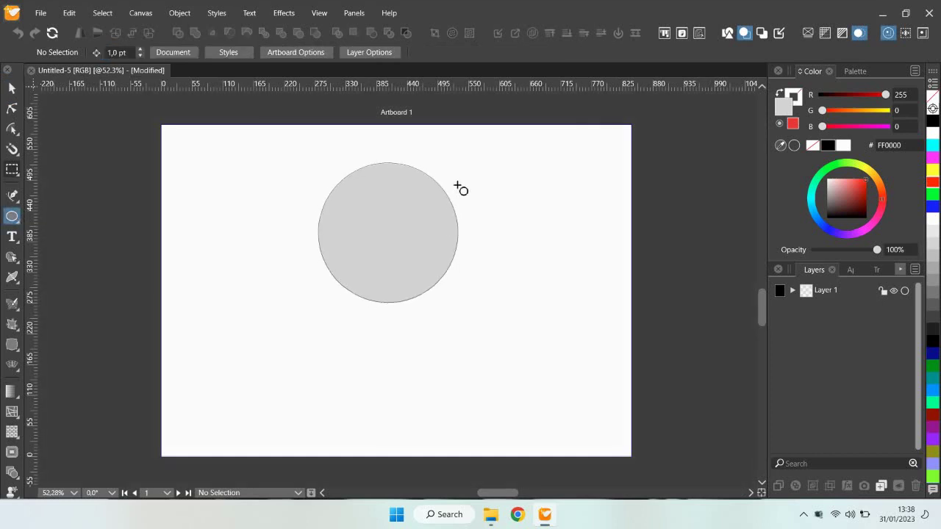
pyautogui.scroll(2, 446, 211)
pyautogui.scroll(1, 446, 210)
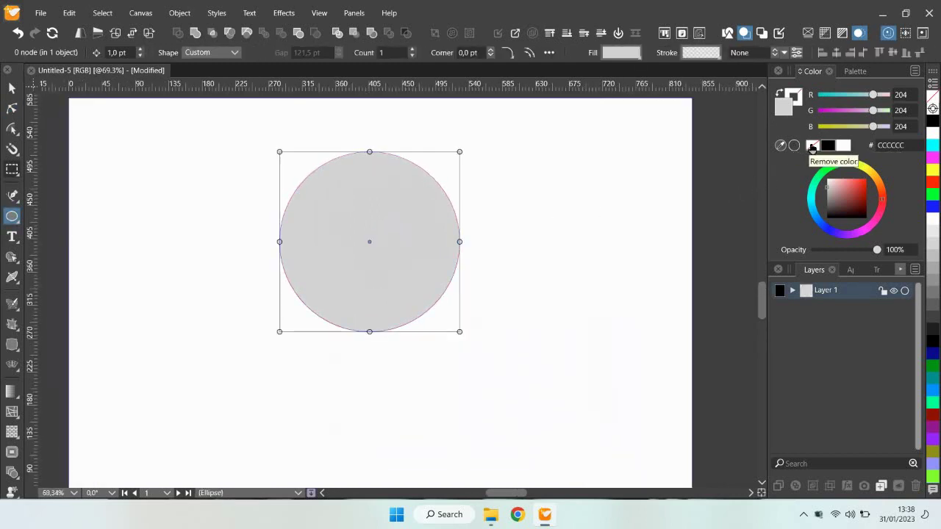
pyautogui.click(812, 146)
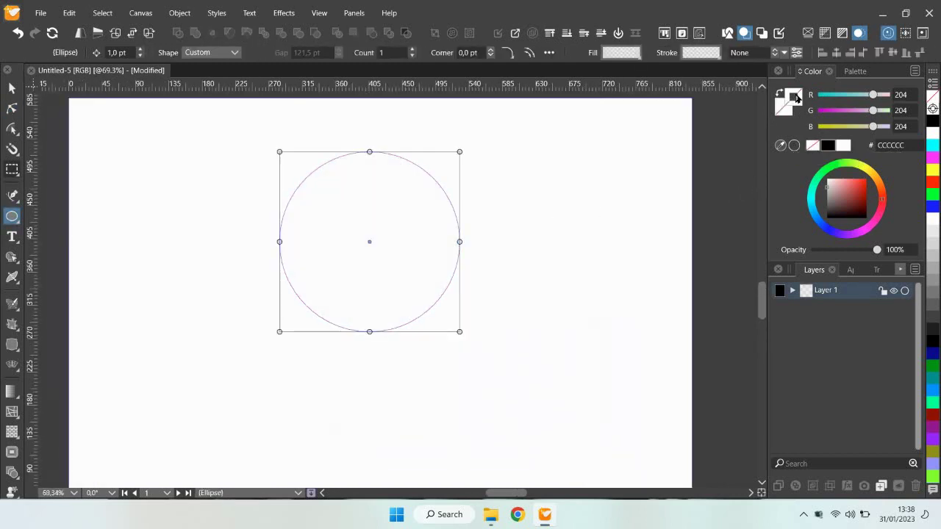
pyautogui.click(827, 147)
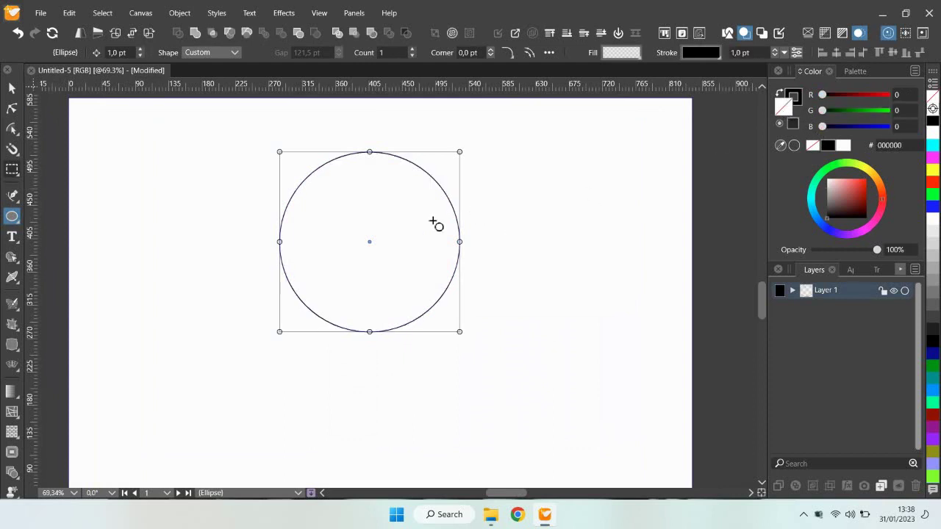
# Step: Copy the circle and paste a duplicate in place on top of it
pyautogui.click(12, 88)
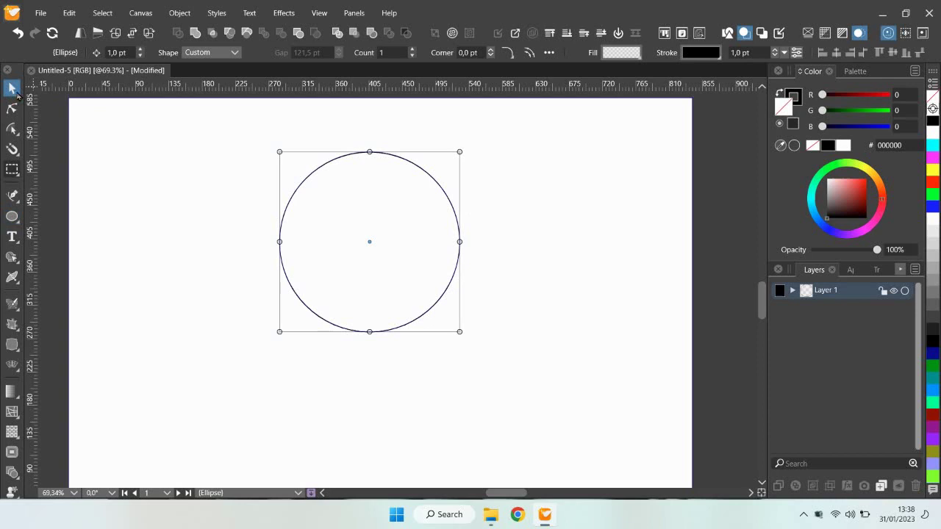
pyautogui.rightClick(412, 183)
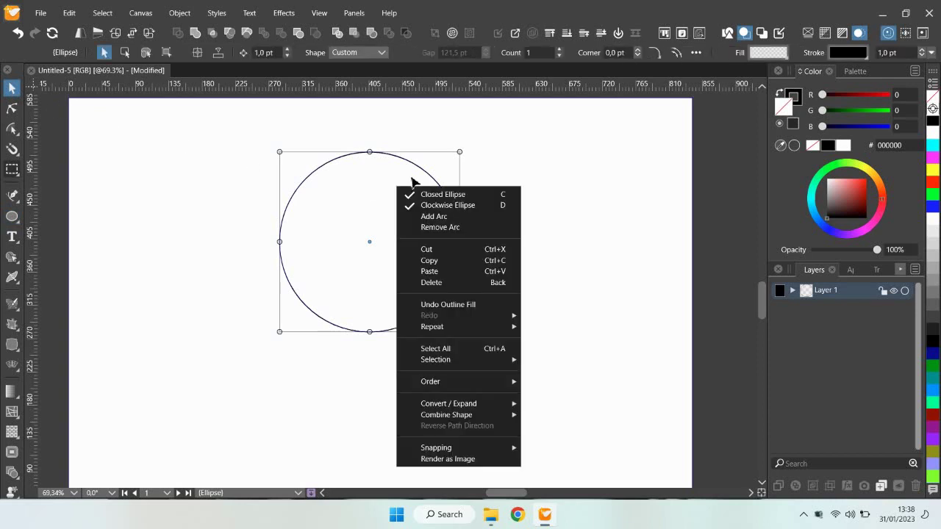
pyautogui.click(384, 201)
pyautogui.rightClick(383, 199)
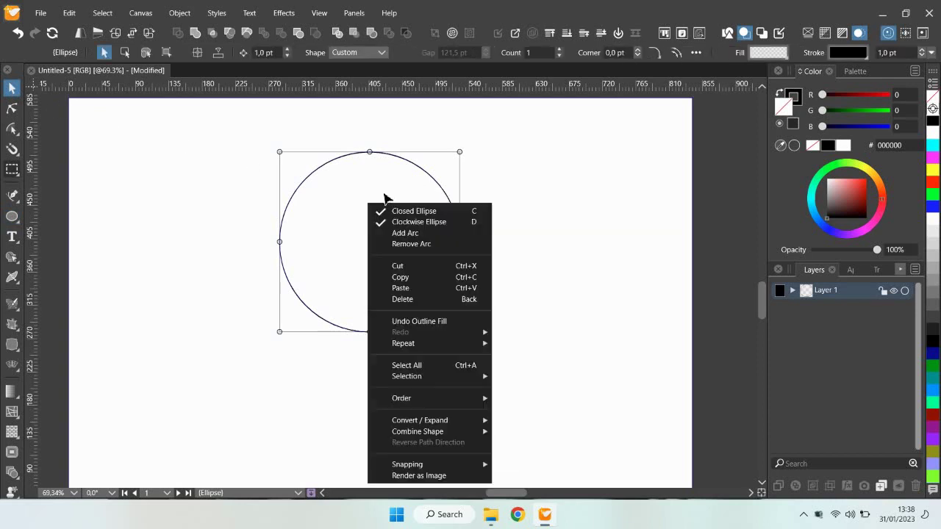
pyautogui.click(423, 288)
# Step: Shrink the duplicate into a smaller concentric circle and turn on Snap to Objects
pyautogui.moveTo(461, 243); pyautogui.dragTo(415, 243)
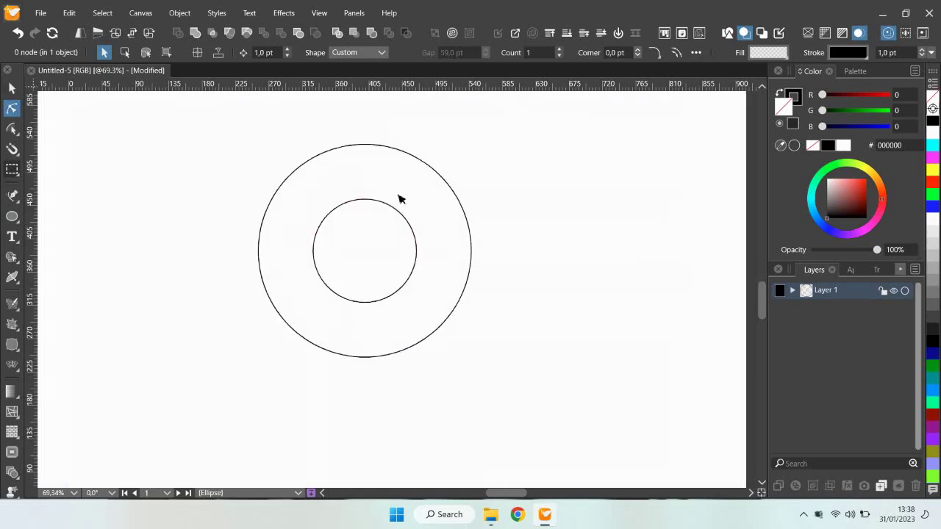
pyautogui.scroll(2, 399, 198)
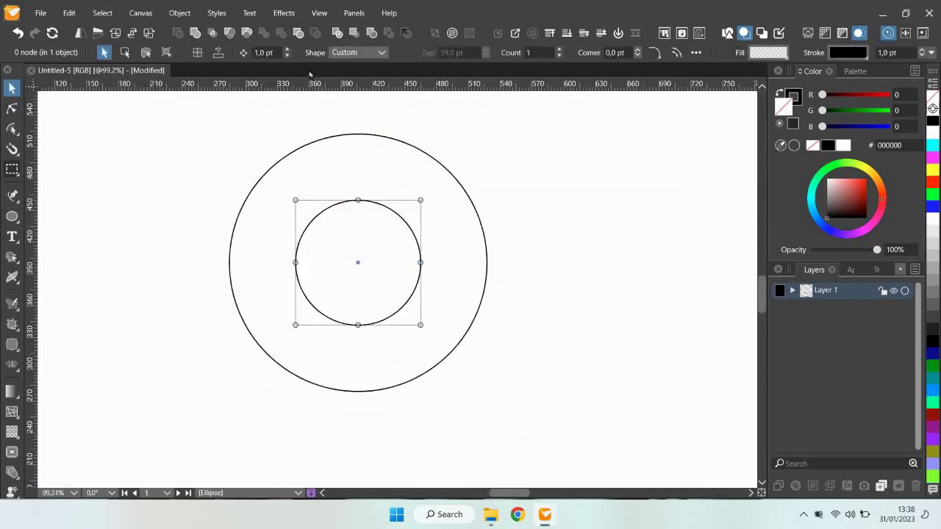
pyautogui.click(321, 13)
pyautogui.moveTo(346, 302)
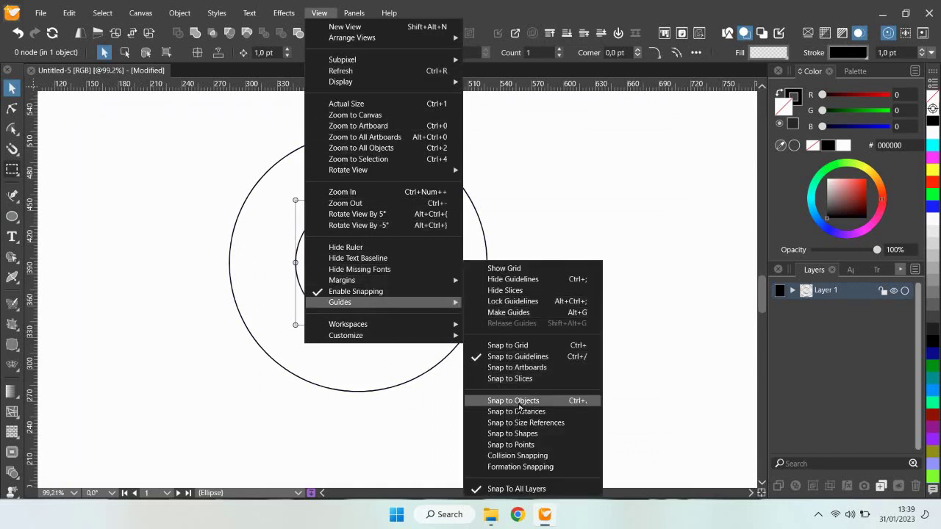
pyautogui.click(523, 406)
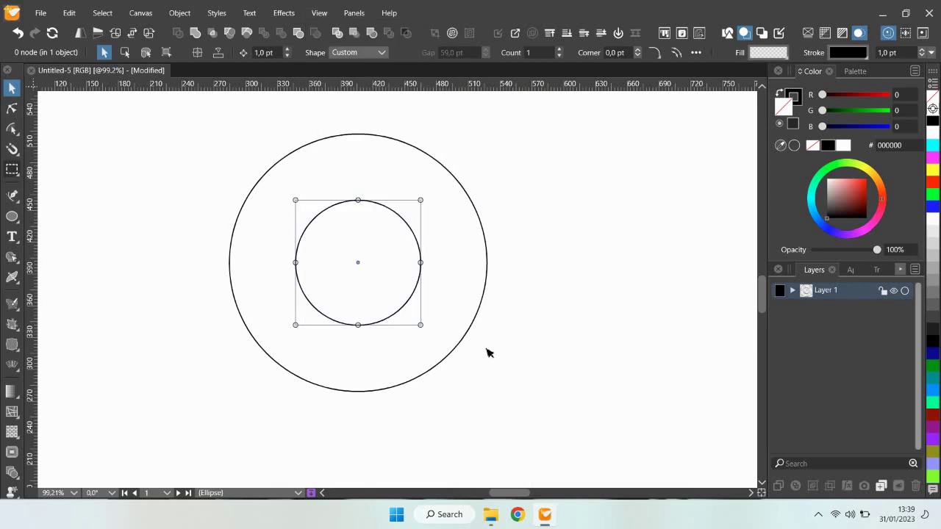
# Step: Paste a copy of the inner circle and stretch it up to the outer circle's top
pyautogui.rightClick(400, 218)
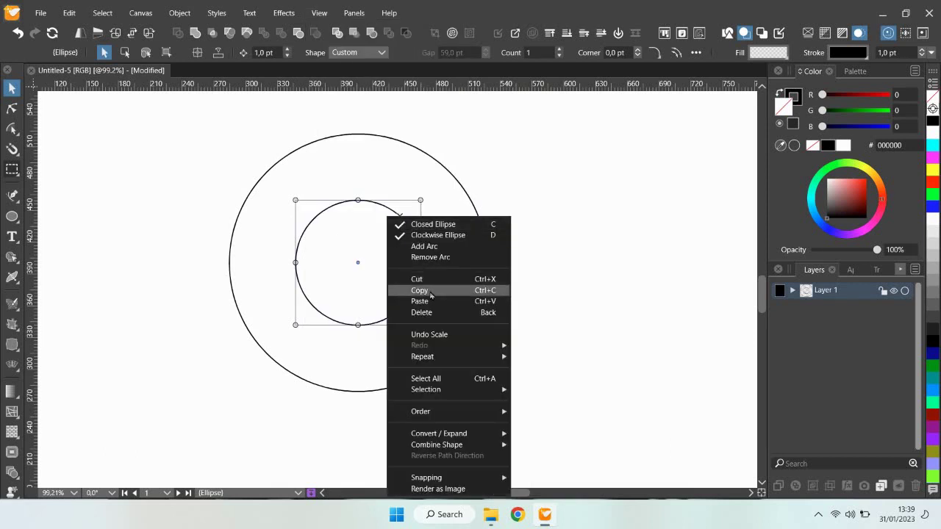
pyautogui.click(431, 294)
pyautogui.rightClick(393, 217)
pyautogui.click(418, 301)
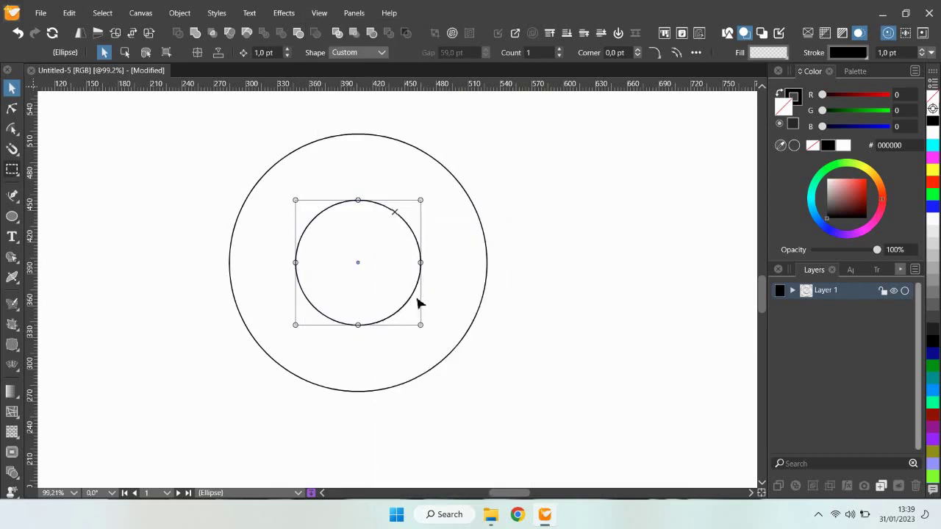
pyautogui.moveTo(359, 200); pyautogui.dragTo(360, 135)
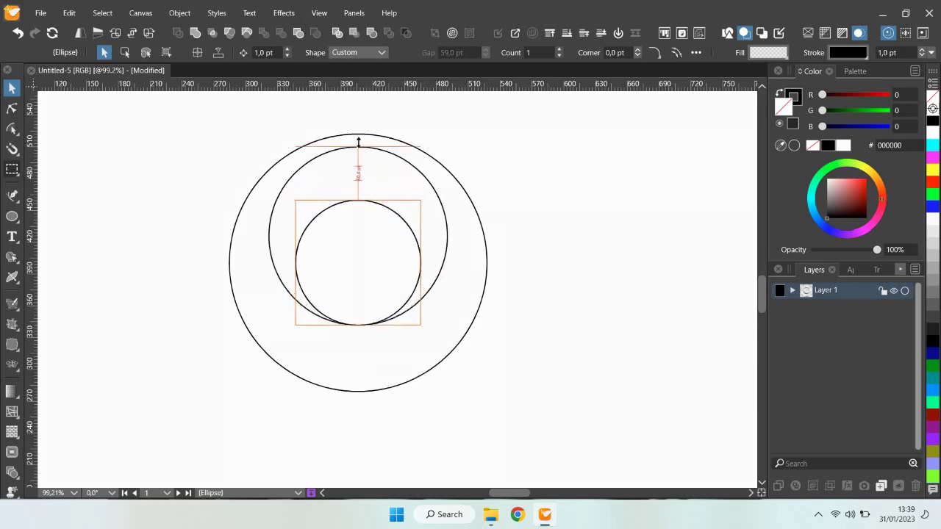
# Step: Paste another inner-circle copy and enlarge it leftward to touch the outer circle
pyautogui.click(368, 203)
pyautogui.rightClick(368, 208)
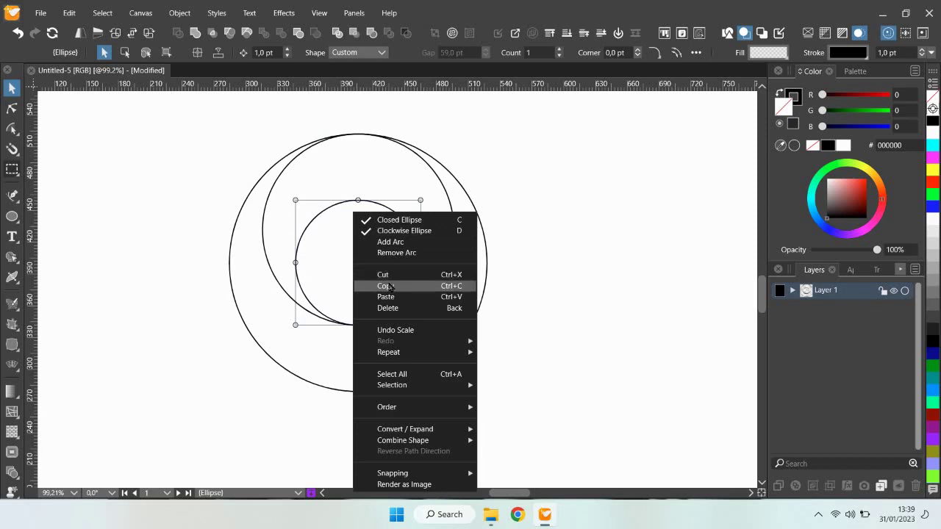
pyautogui.click(387, 284)
pyautogui.rightClick(365, 200)
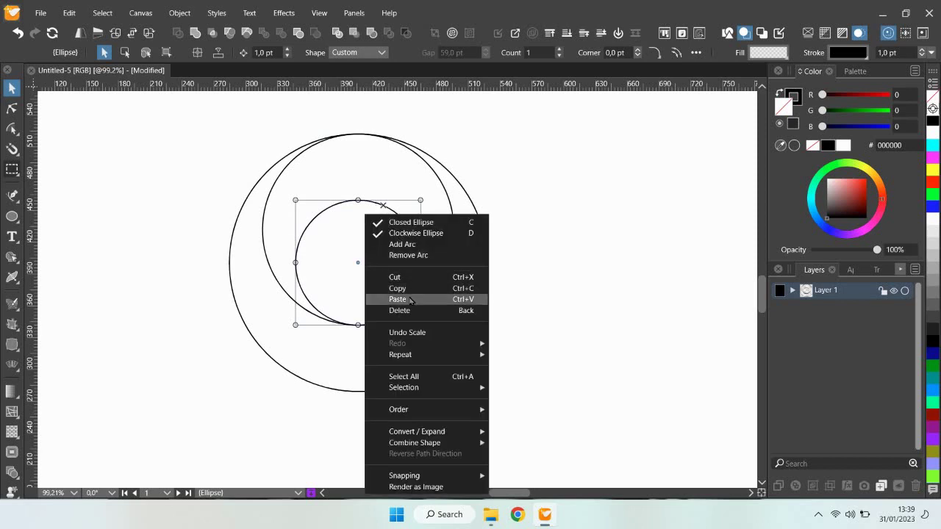
pyautogui.click(411, 298)
pyautogui.moveTo(299, 262); pyautogui.dragTo(231, 262)
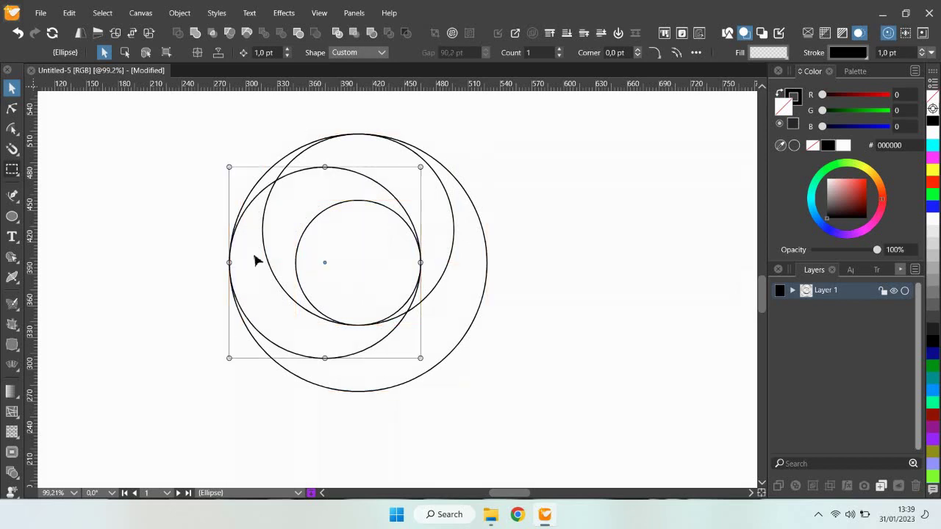
# Step: Paste a third copy stretched down to the outer circle's bottom, then select all five circles
pyautogui.click(331, 211)
pyautogui.click(331, 211)
pyautogui.rightClick(314, 202)
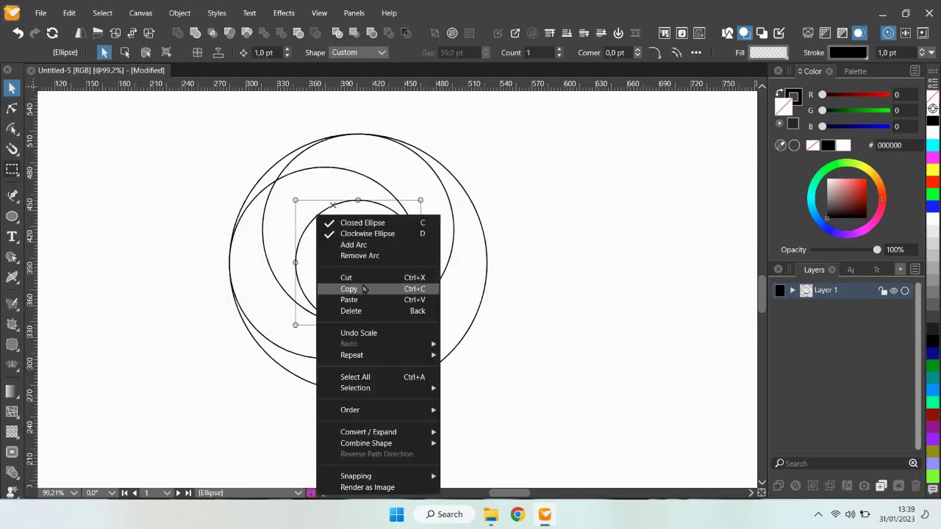
pyautogui.click(366, 289)
pyautogui.rightClick(336, 216)
pyautogui.click(375, 301)
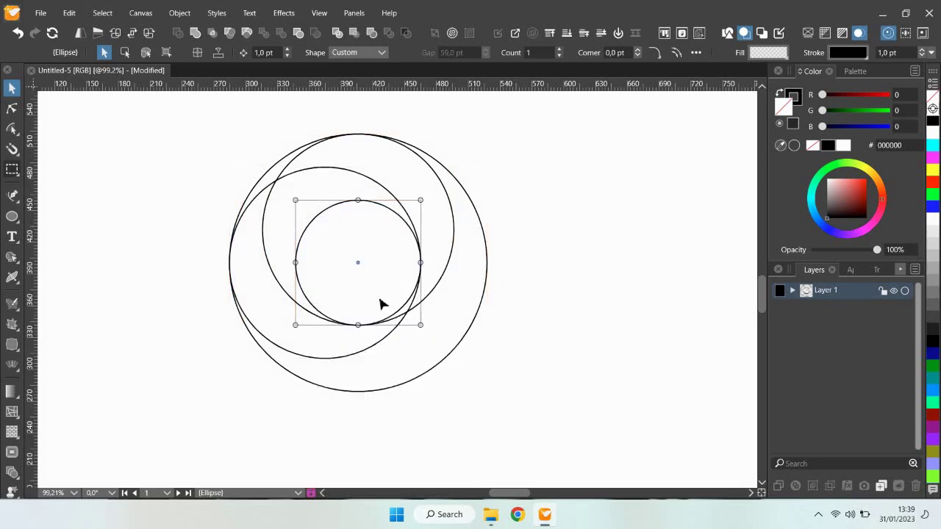
pyautogui.moveTo(360, 325); pyautogui.dragTo(372, 384)
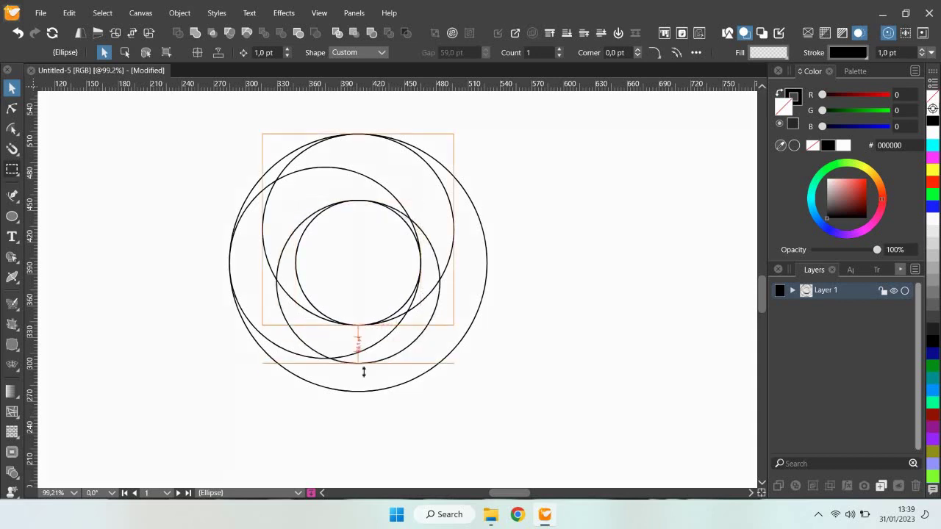
pyautogui.scroll(-2, 412, 221)
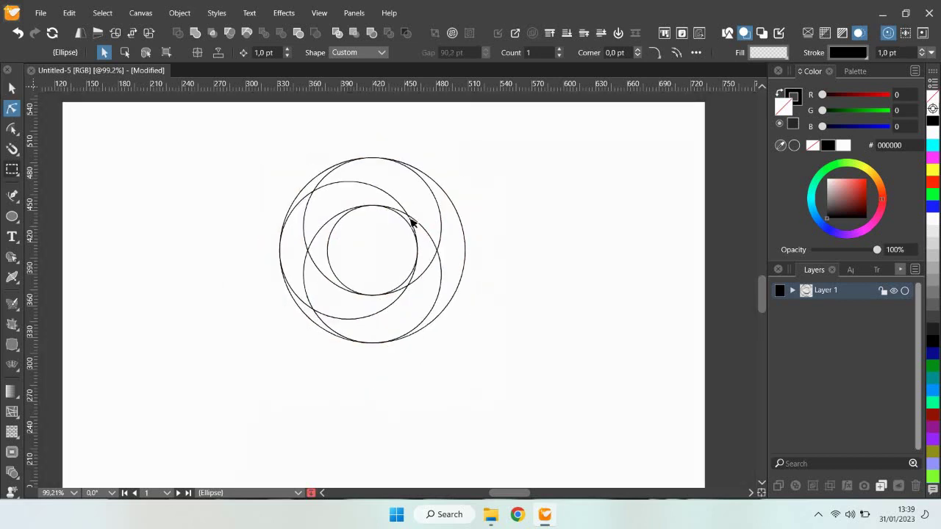
pyautogui.click(237, 112)
pyautogui.moveTo(237, 112)
pyautogui.mouseDown()
pyautogui.moveTo(478, 298)
pyautogui.moveTo(487, 330)
pyautogui.mouseUp()
# Step: Copy the five circles and move the pasted set below the originals
pyautogui.rightClick(391, 184)
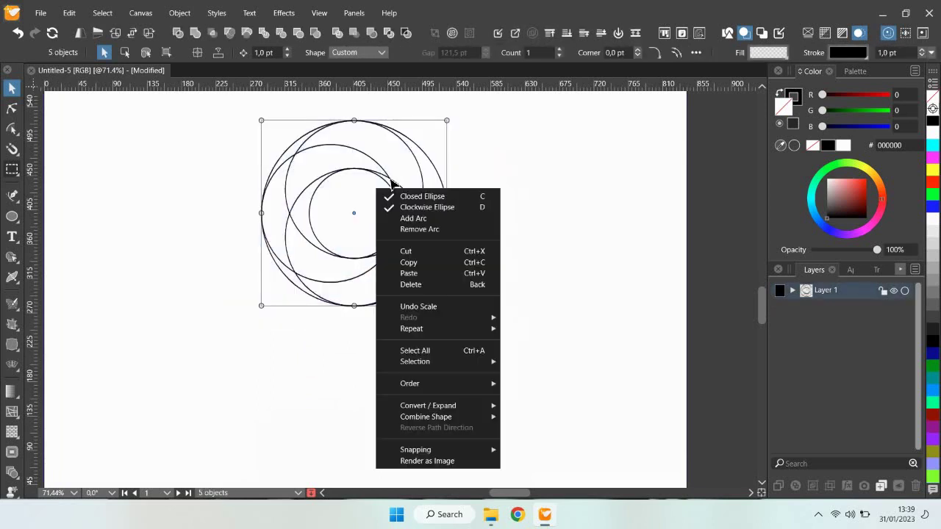
pyautogui.click(419, 264)
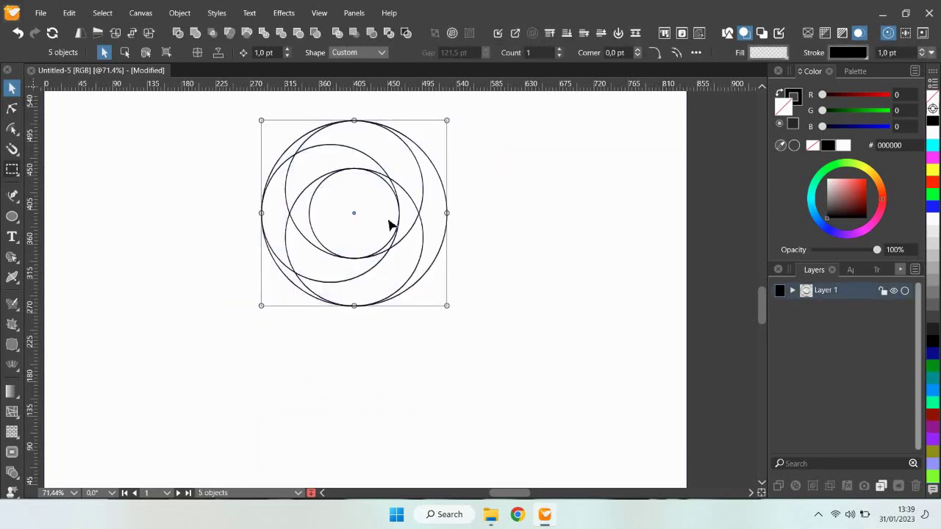
pyautogui.rightClick(373, 206)
pyautogui.click(414, 289)
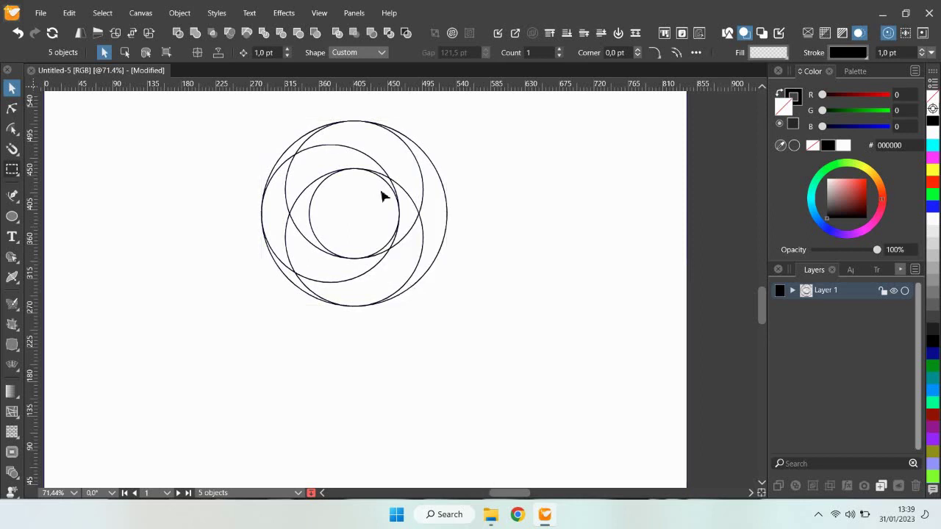
pyautogui.moveTo(352, 211)
pyautogui.mouseDown()
pyautogui.moveTo(384, 349)
pyautogui.moveTo(387, 341)
pyautogui.mouseUp()
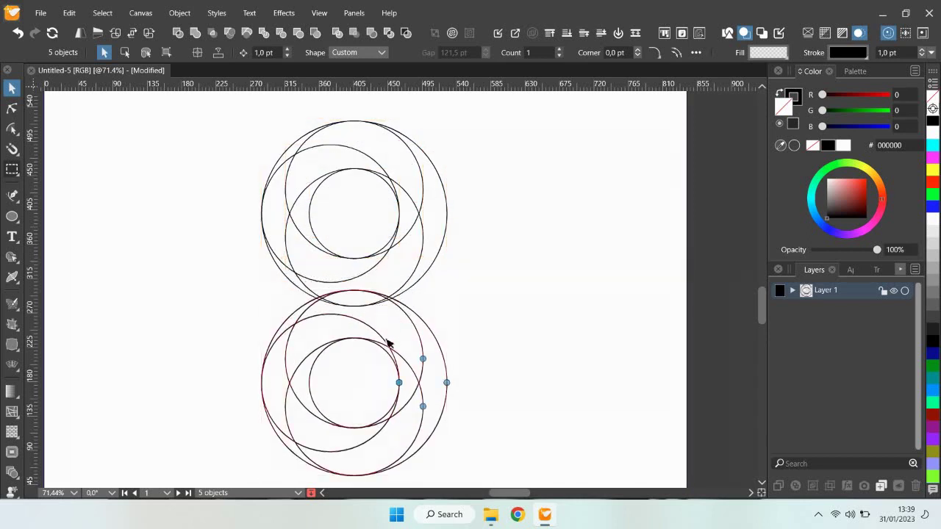
# Step: Flip the lower set horizontally and snap it against the upper circles
pyautogui.keyDown('ctrl'); pyautogui.scroll(1, 386, 338); pyautogui.keyUp('ctrl')
pyautogui.scroll(-2, 365, 242)
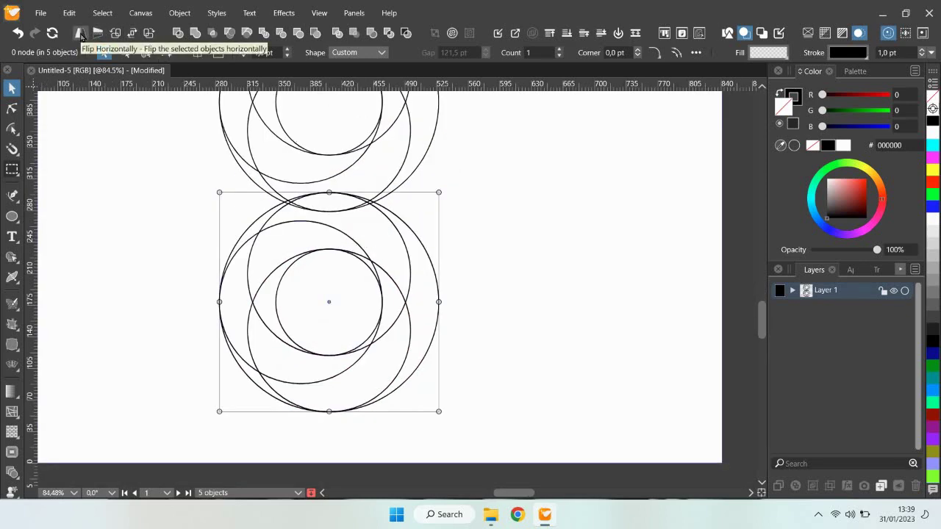
pyautogui.click(80, 34)
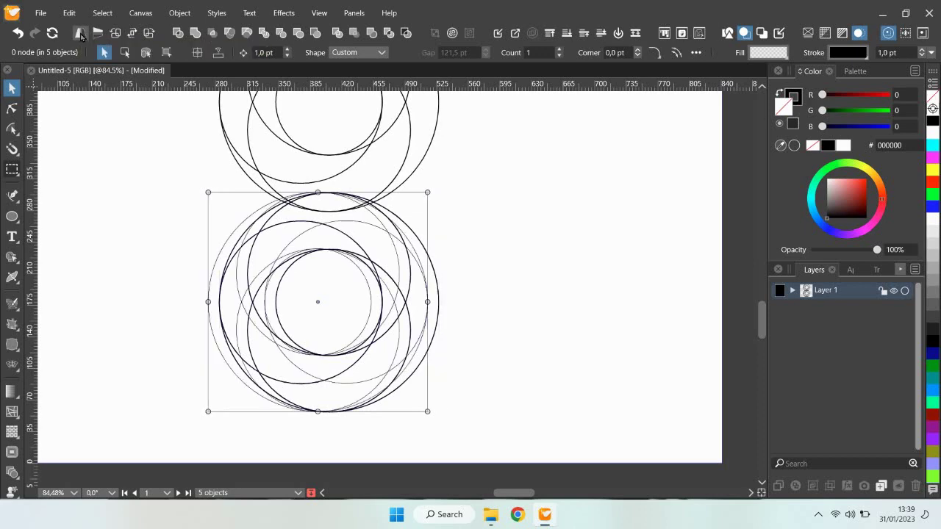
pyautogui.keyDown('ctrl'); pyautogui.scroll(-1, 338, 217); pyautogui.keyUp('ctrl')
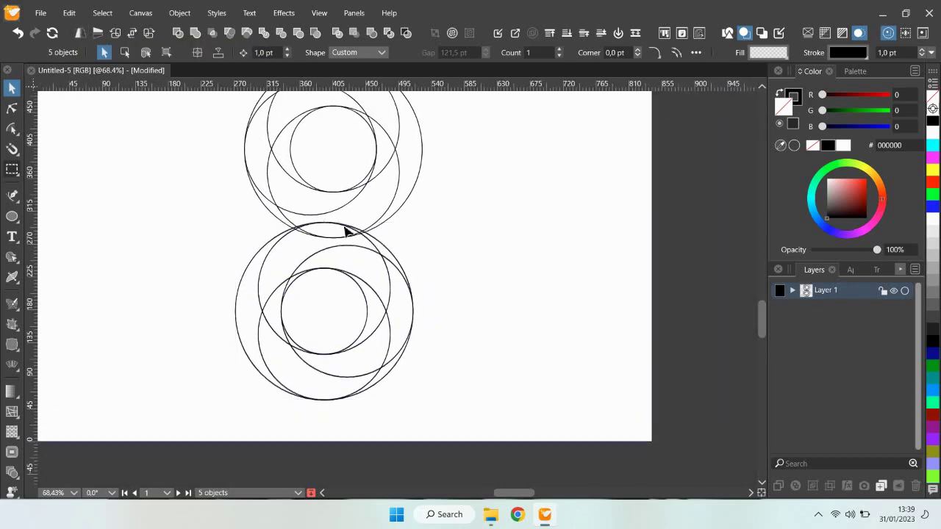
pyautogui.moveTo(344, 226); pyautogui.dragTo(357, 199)
# Step: Inspect the joint between the two circle sets in node editing, zooming in and out
pyautogui.press('a')
pyautogui.keyDown('ctrl'); pyautogui.scroll(2, 342, 195); pyautogui.keyUp('ctrl')
pyautogui.keyDown('ctrl'); pyautogui.scroll(3, 343, 195); pyautogui.keyUp('ctrl')
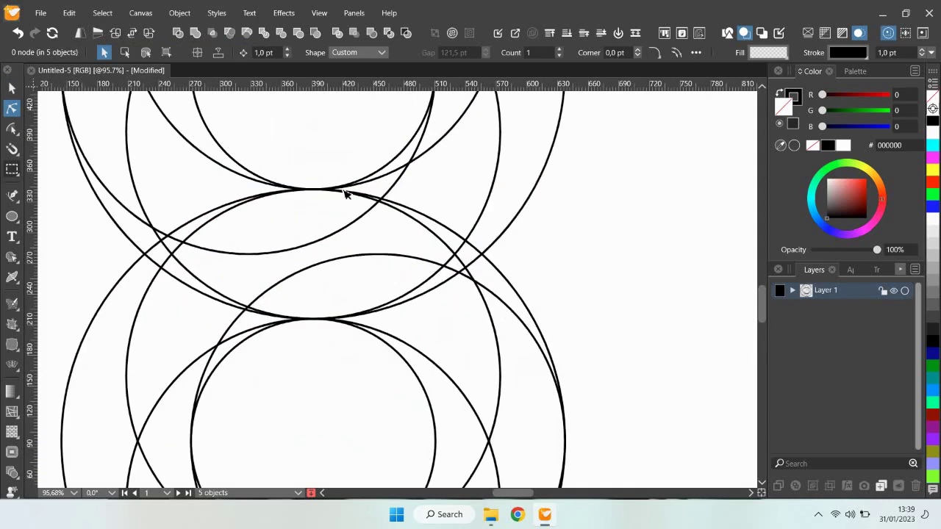
pyautogui.keyDown('ctrl'); pyautogui.scroll(2, 343, 195); pyautogui.keyUp('ctrl')
pyautogui.press('v')
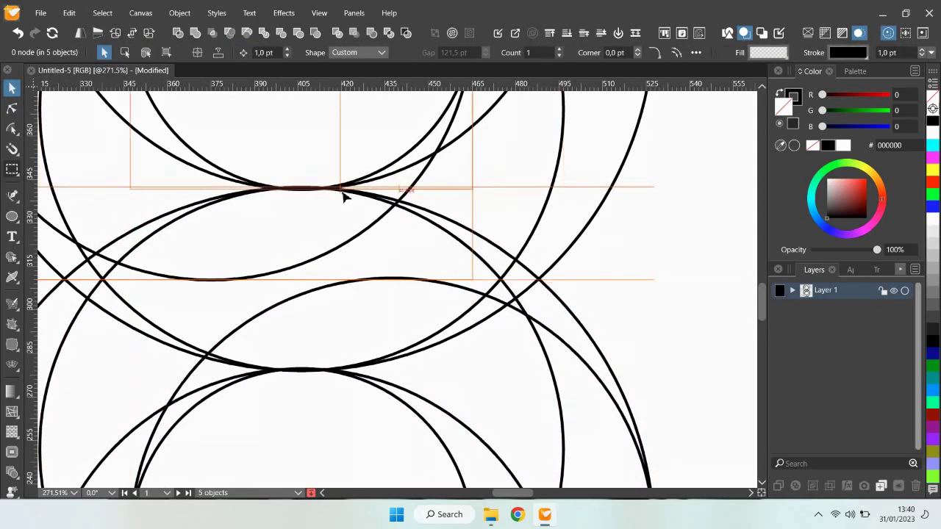
pyautogui.press('a')
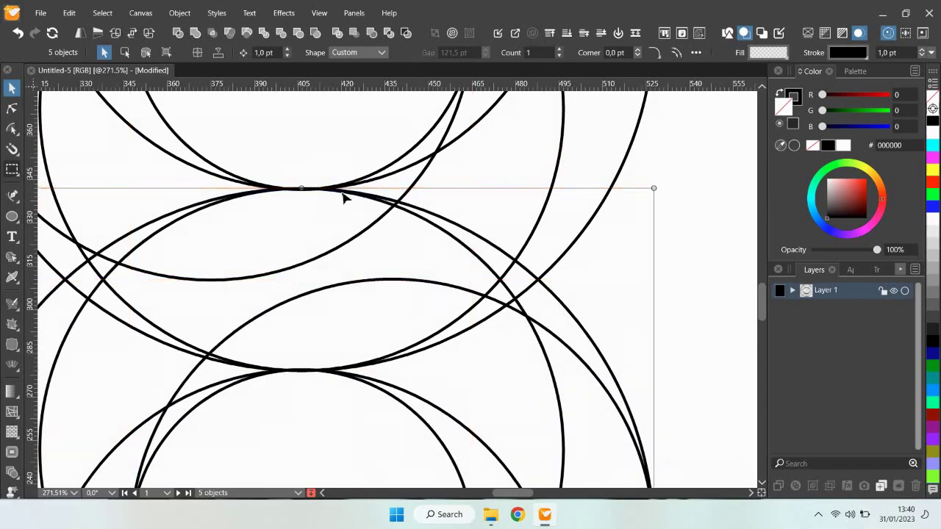
pyautogui.keyDown('ctrl'); pyautogui.scroll(-3, 342, 195); pyautogui.keyUp('ctrl')
pyautogui.keyDown('ctrl'); pyautogui.scroll(-2, 331, 177); pyautogui.keyUp('ctrl')
pyautogui.press('v')
pyautogui.keyDown('ctrl'); pyautogui.scroll(-1, 332, 199); pyautogui.keyUp('ctrl')
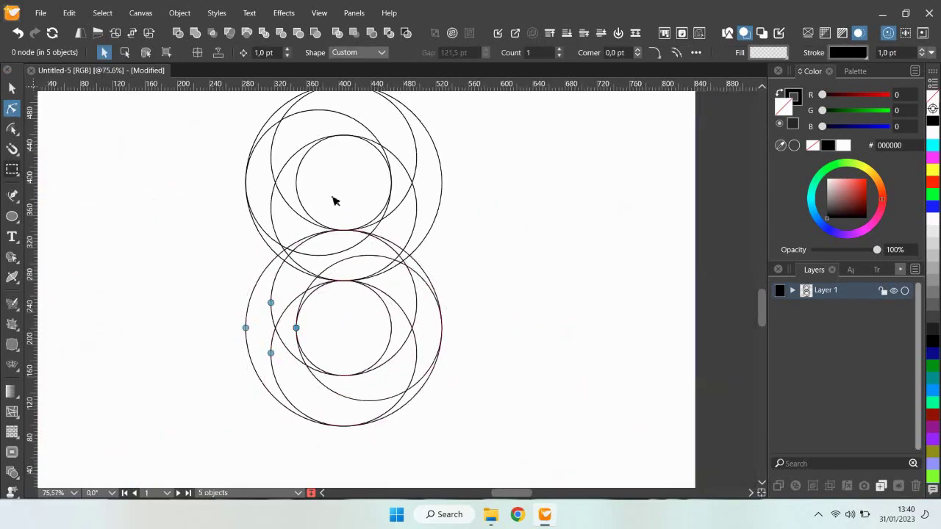
pyautogui.keyDown('ctrl'); pyautogui.scroll(-1, 333, 199); pyautogui.keyUp('ctrl')
# Step: Select all ten circles and merge the crossed regions into one S-shaped band with Shape Builder
pyautogui.click(237, 111)
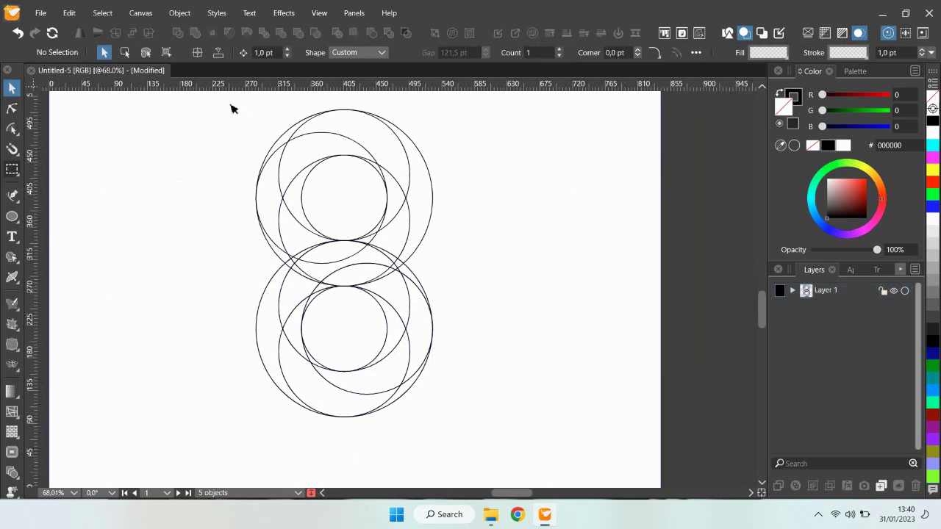
pyautogui.moveTo(218, 99)
pyautogui.mouseDown()
pyautogui.moveTo(457, 377)
pyautogui.moveTo(479, 438)
pyautogui.mouseUp()
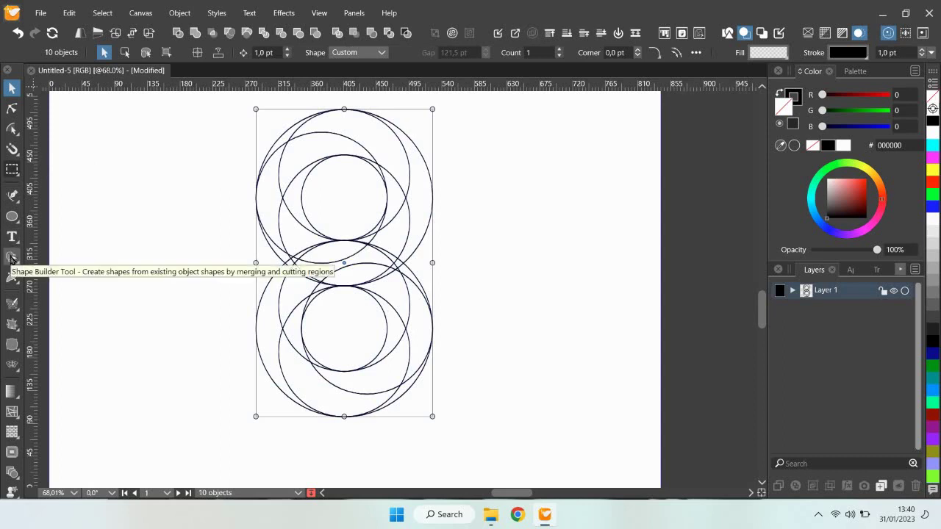
pyautogui.click(10, 258)
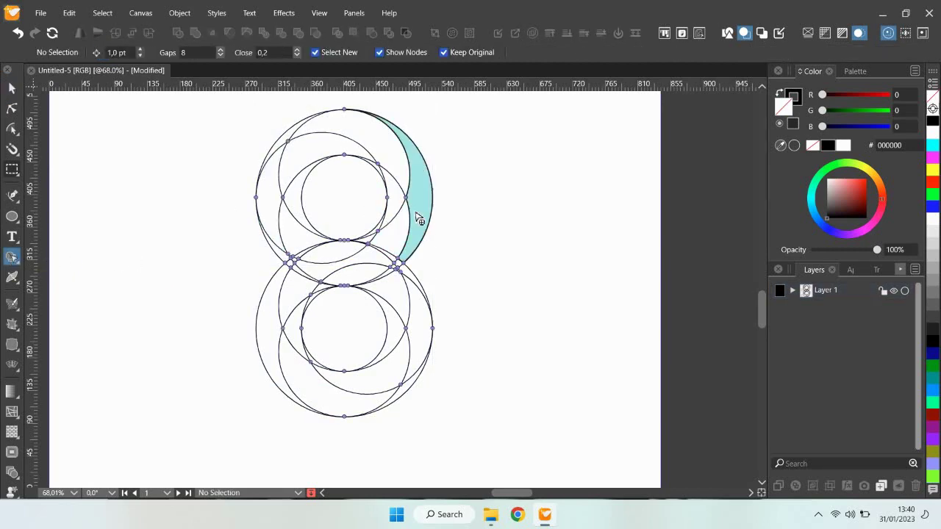
pyautogui.scroll(1, 416, 217)
pyautogui.scroll(1, 416, 218)
pyautogui.scroll(1, 419, 213)
pyautogui.scroll(1, 421, 212)
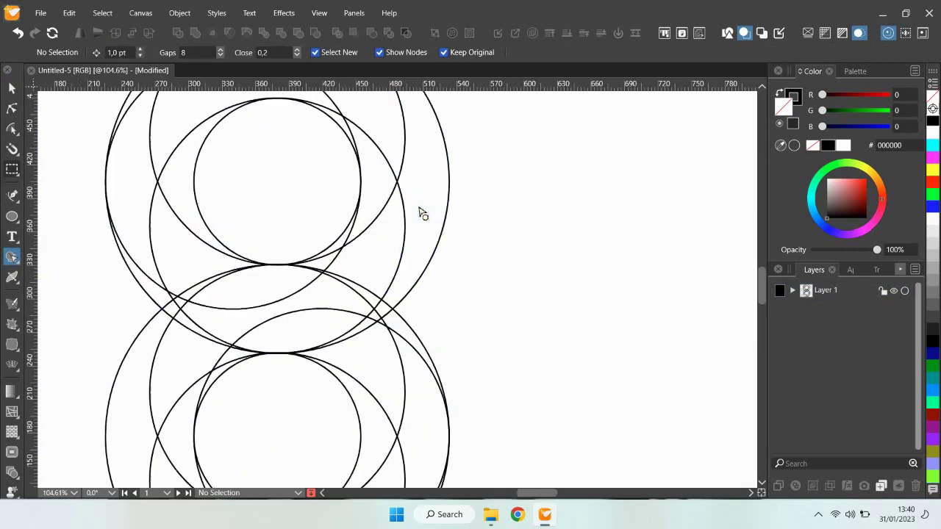
pyautogui.scroll(5, 422, 213)
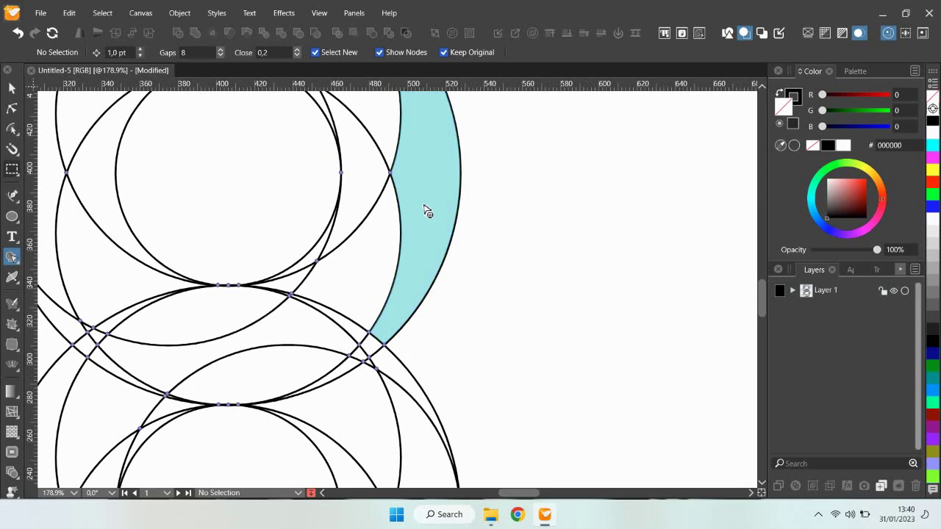
pyautogui.moveTo(424, 210)
pyautogui.mouseDown()
pyautogui.moveTo(287, 305)
pyautogui.moveTo(351, 367)
pyautogui.moveTo(185, 364)
pyautogui.moveTo(111, 331)
pyautogui.moveTo(94, 352)
pyautogui.moveTo(103, 363)
pyautogui.moveTo(81, 382)
pyautogui.moveTo(175, 401)
pyautogui.mouseUp()
# Step: Build the upper-left crescent and merge the small tip and left sliver into it
pyautogui.scroll(-2, 231, 330)
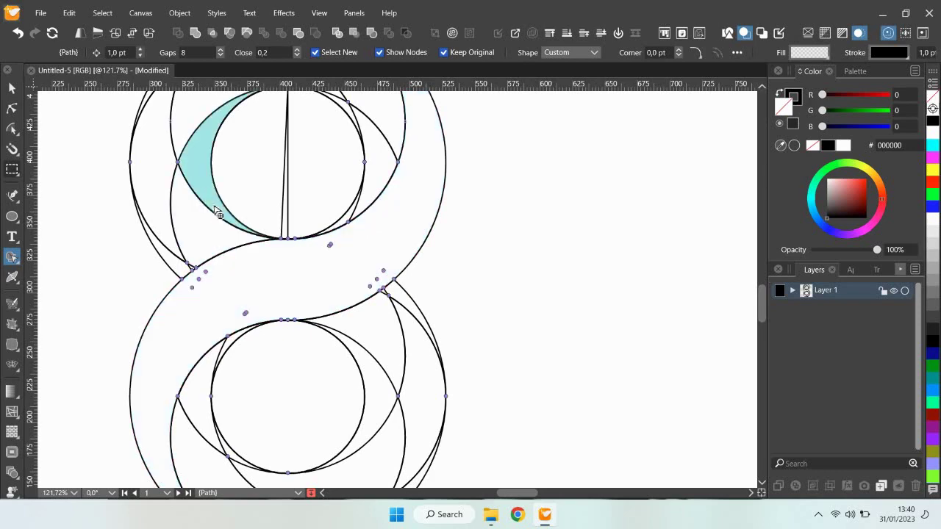
pyautogui.click(202, 197)
pyautogui.scroll(4, 200, 196)
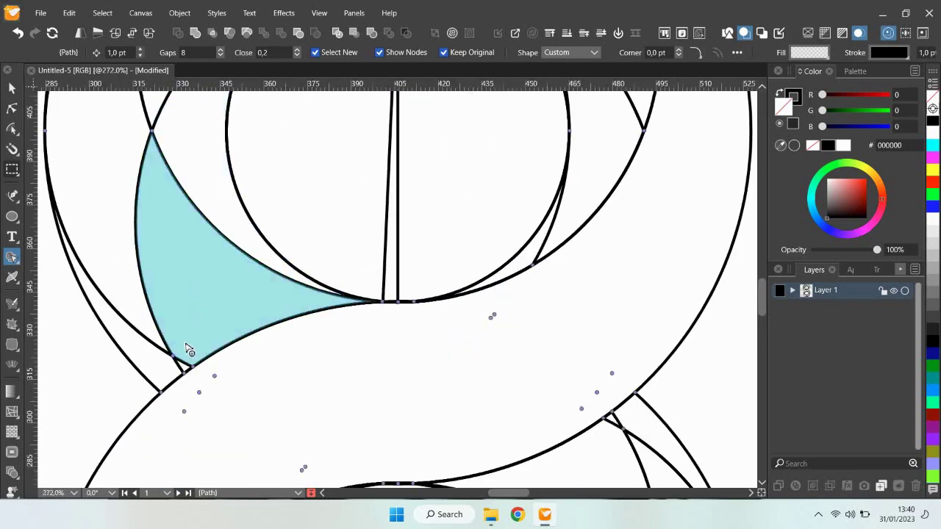
pyautogui.moveTo(187, 367); pyautogui.dragTo(200, 187)
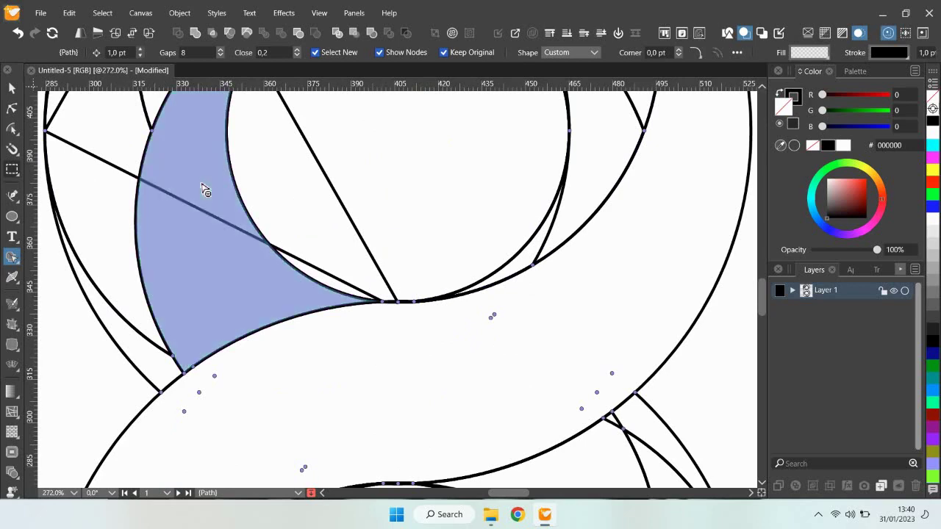
pyautogui.scroll(-2, 205, 190)
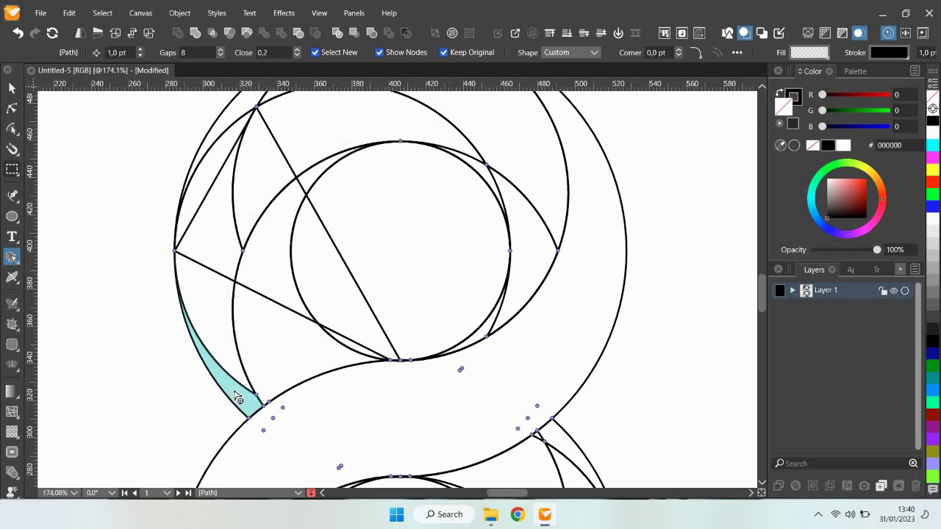
pyautogui.moveTo(238, 396)
pyautogui.mouseDown()
pyautogui.moveTo(272, 163)
pyautogui.moveTo(479, 170)
pyautogui.mouseUp()
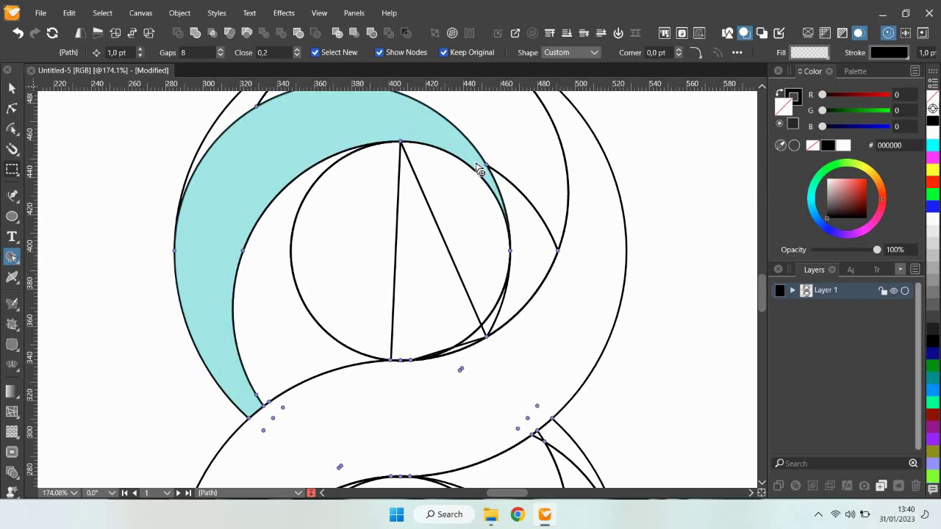
# Step: Join the top crescent regions into one band extending down the right crescent tip
pyautogui.scroll(-2, 397, 198)
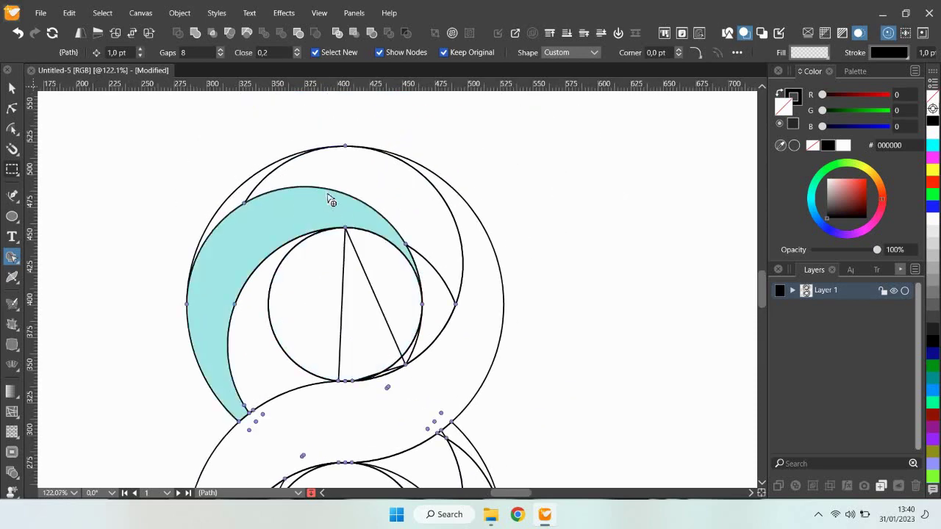
pyautogui.moveTo(253, 193); pyautogui.dragTo(432, 340)
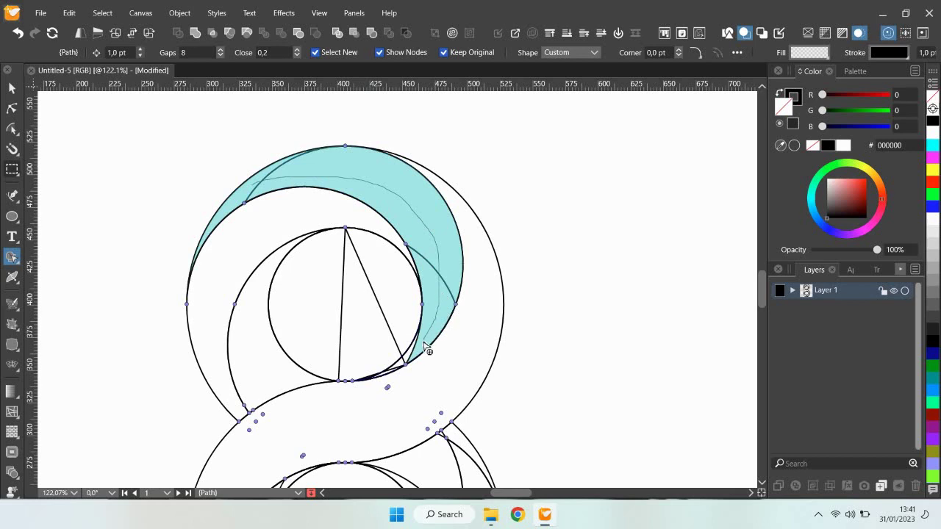
pyautogui.moveTo(424, 342); pyautogui.dragTo(399, 372)
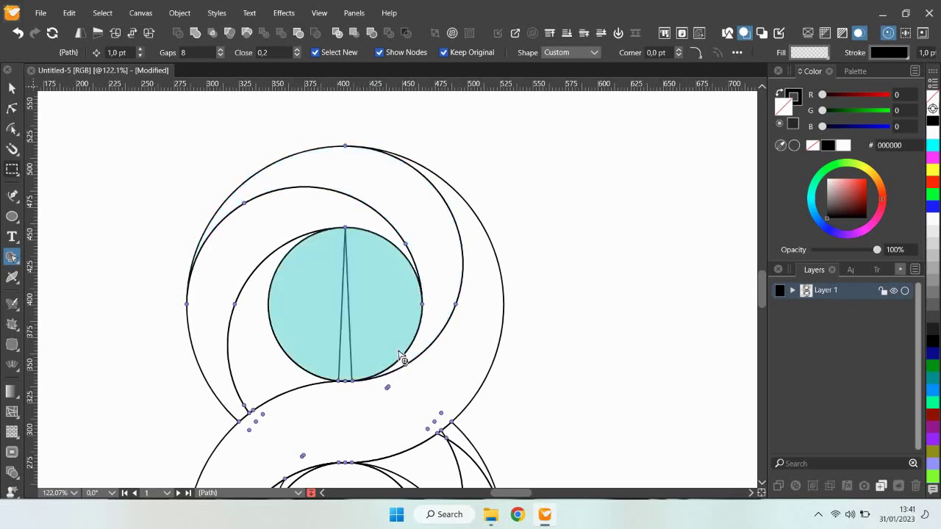
pyautogui.scroll(-3, 383, 216)
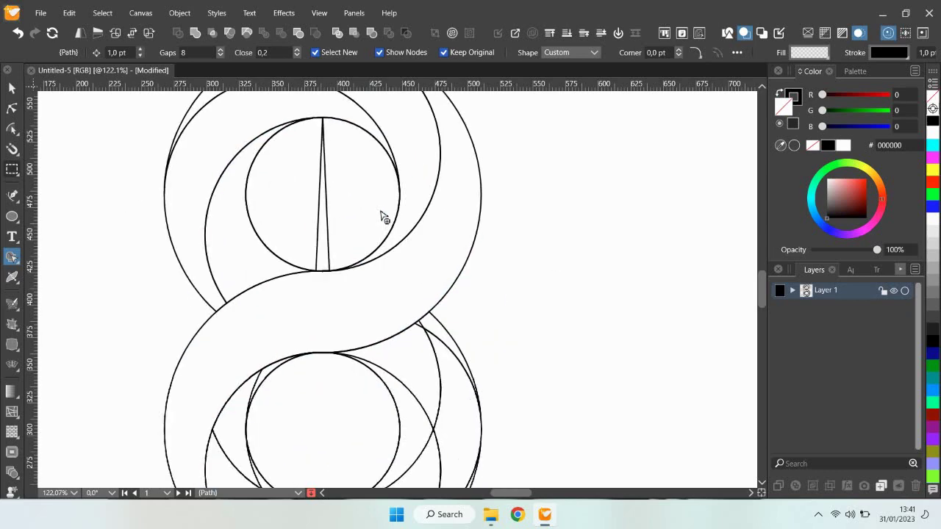
pyautogui.scroll(-1, 421, 335)
pyautogui.scroll(-2, 421, 335)
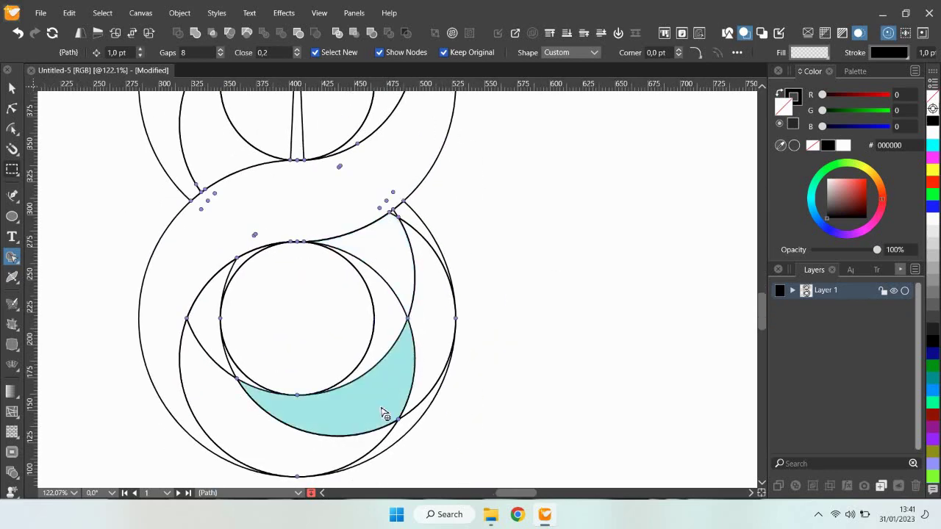
# Step: Merge the lower-loop wedge and slivers into the lower crescents
pyautogui.click(395, 235)
pyautogui.scroll(2, 395, 230)
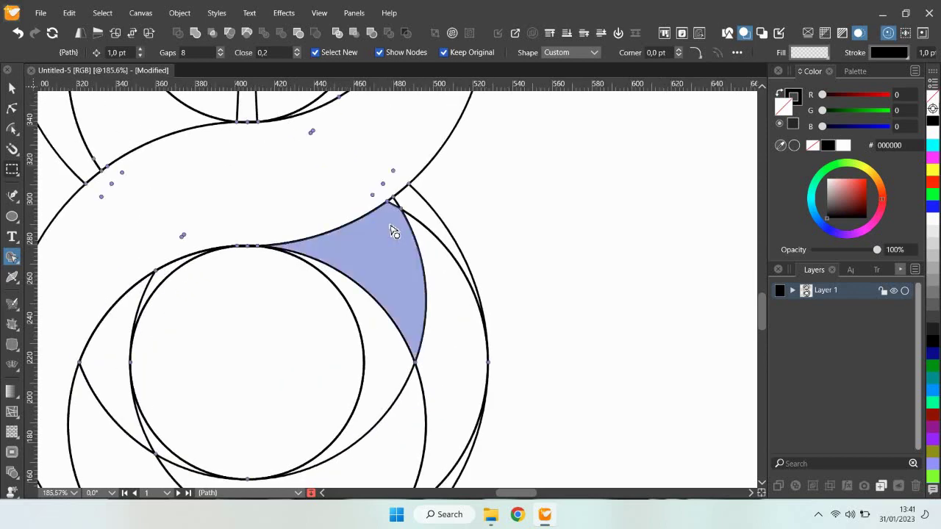
pyautogui.scroll(2, 394, 213)
pyautogui.moveTo(395, 202)
pyautogui.mouseDown()
pyautogui.moveTo(390, 393)
pyautogui.moveTo(464, 216)
pyautogui.moveTo(437, 243)
pyautogui.moveTo(450, 225)
pyautogui.mouseUp()
pyautogui.scroll(-2, 451, 225)
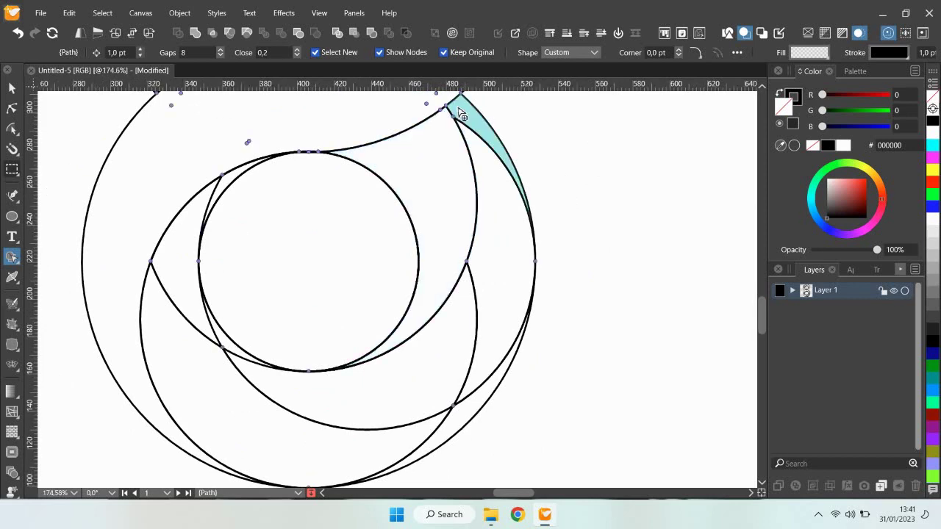
pyautogui.moveTo(468, 115); pyautogui.dragTo(484, 151)
pyautogui.moveTo(503, 260)
pyautogui.mouseDown()
pyautogui.moveTo(252, 374)
pyautogui.moveTo(238, 360)
pyautogui.mouseUp()
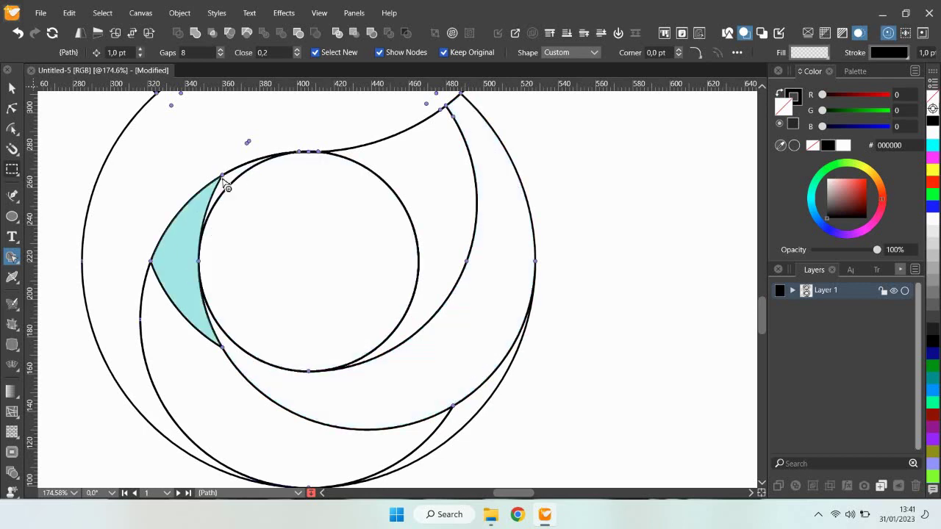
pyautogui.moveTo(227, 190)
pyautogui.mouseDown()
pyautogui.moveTo(251, 421)
pyautogui.moveTo(446, 441)
pyautogui.mouseUp()
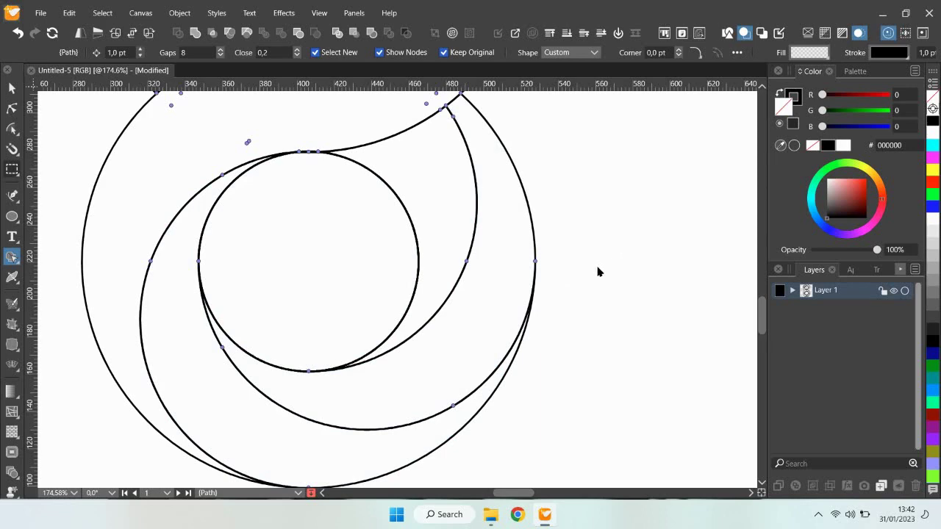
# Step: Zoom out and pan to bring the whole figure-8 into view
pyautogui.scroll(-3, 597, 272)
pyautogui.scroll(-2, 597, 272)
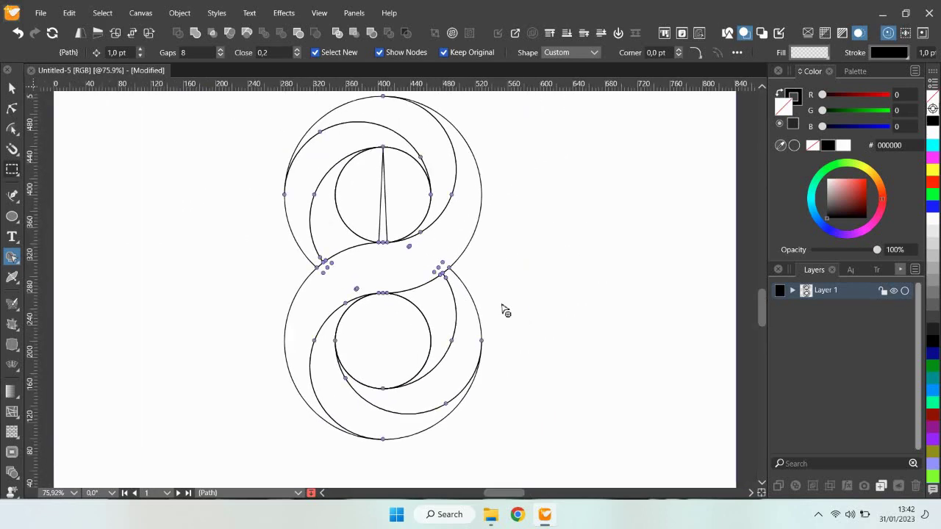
pyautogui.moveTo(504, 310); pyautogui.dragTo(501, 313)
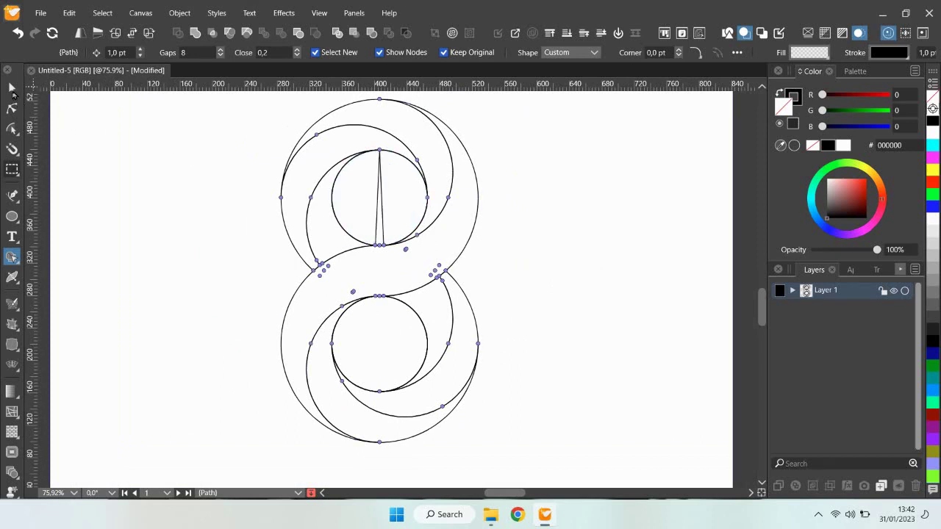
pyautogui.click(11, 88)
# Step: Fill the S-shaped middle band green and the upper outer crescent blue
pyautogui.click(116, 155)
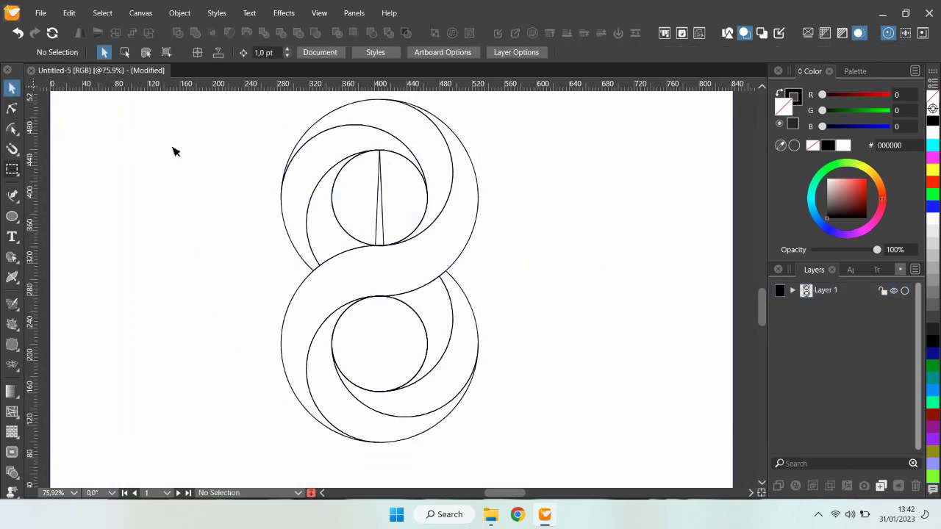
pyautogui.click(473, 240)
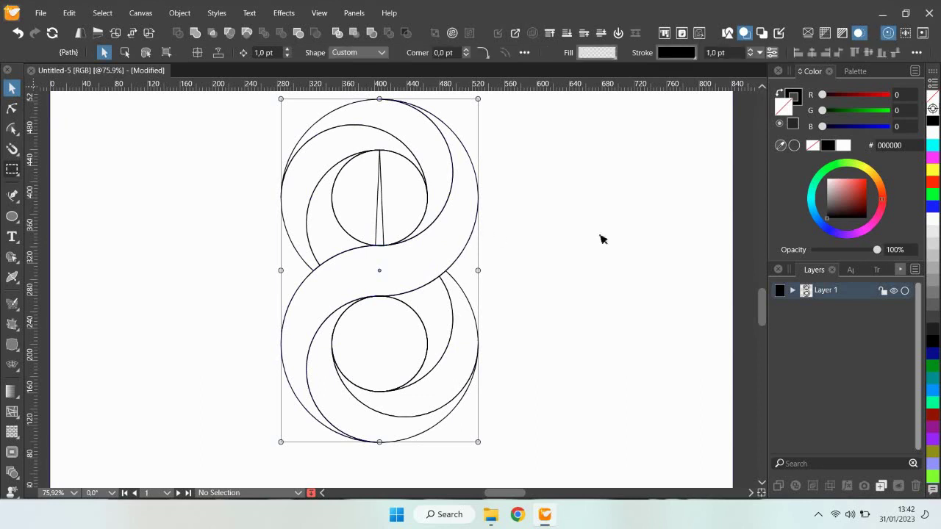
pyautogui.click(931, 194)
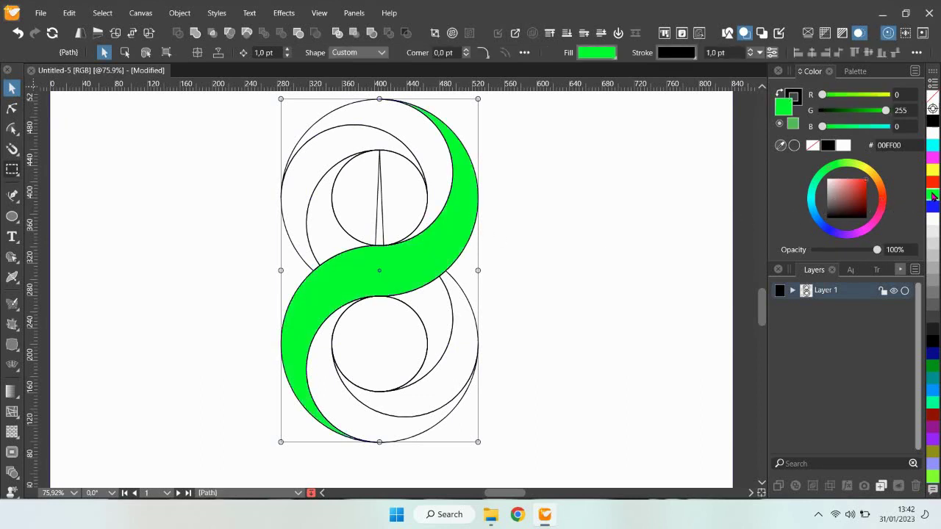
pyautogui.click(601, 204)
pyautogui.click(354, 103)
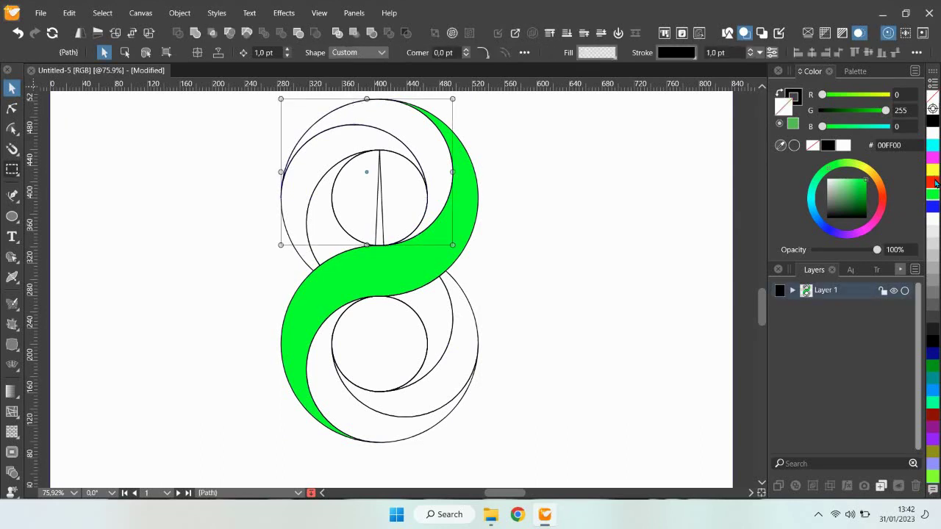
pyautogui.click(933, 209)
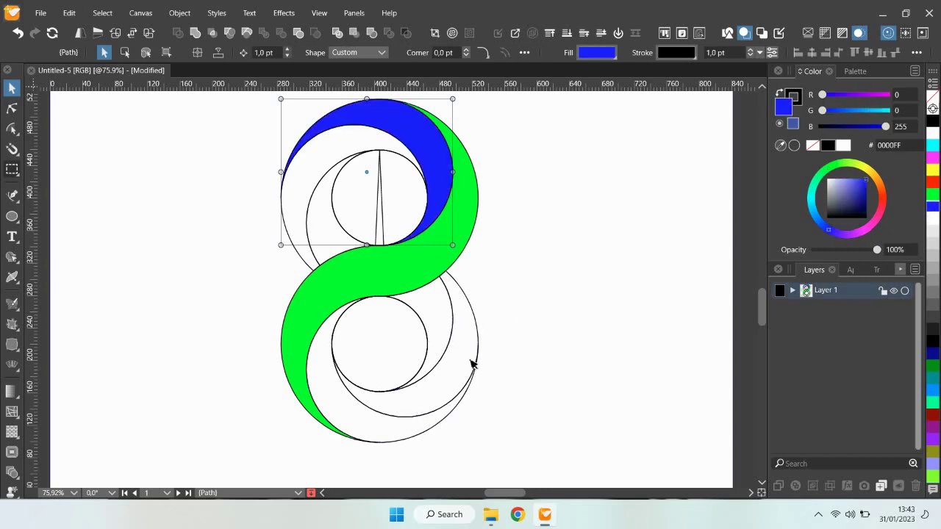
# Step: Fill the lower outer crescent and the lower-loop band blue
pyautogui.click(478, 348)
pyautogui.click(477, 322)
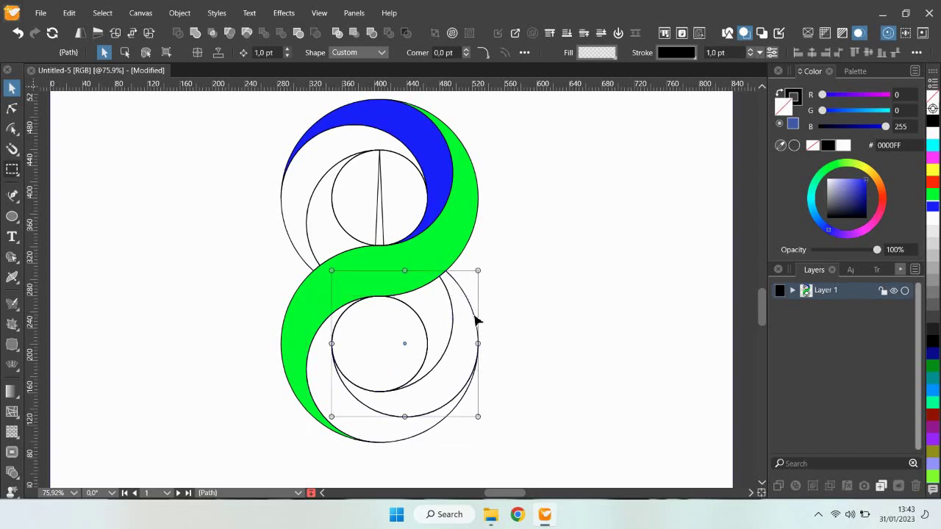
pyautogui.click(932, 205)
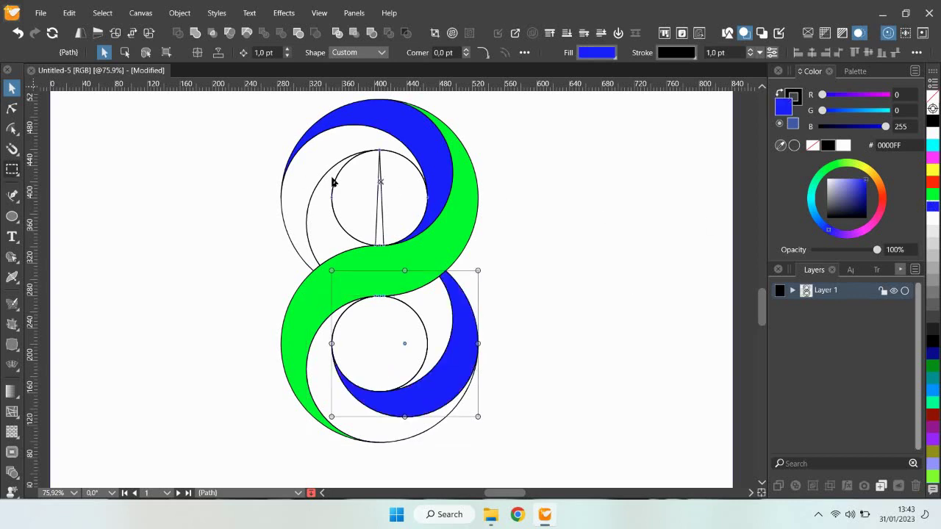
pyautogui.click(286, 203)
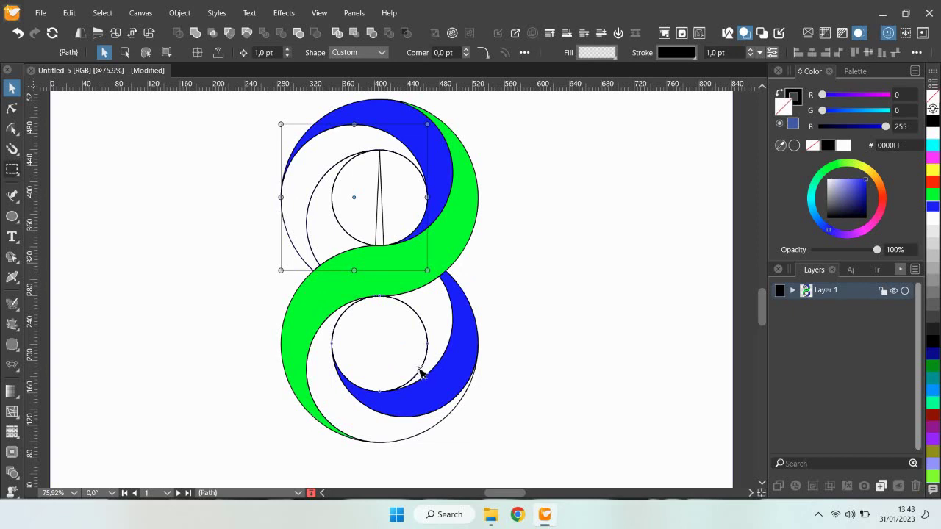
pyautogui.click(408, 442)
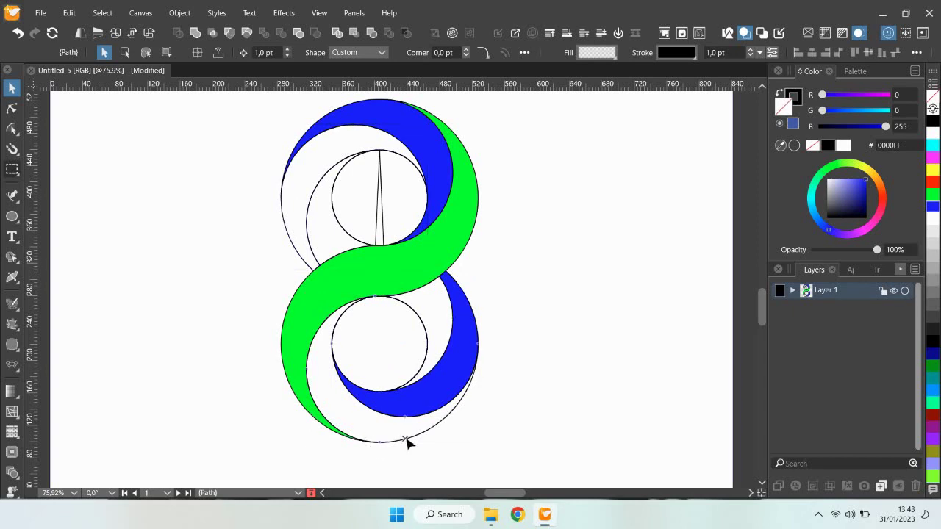
pyautogui.click(933, 194)
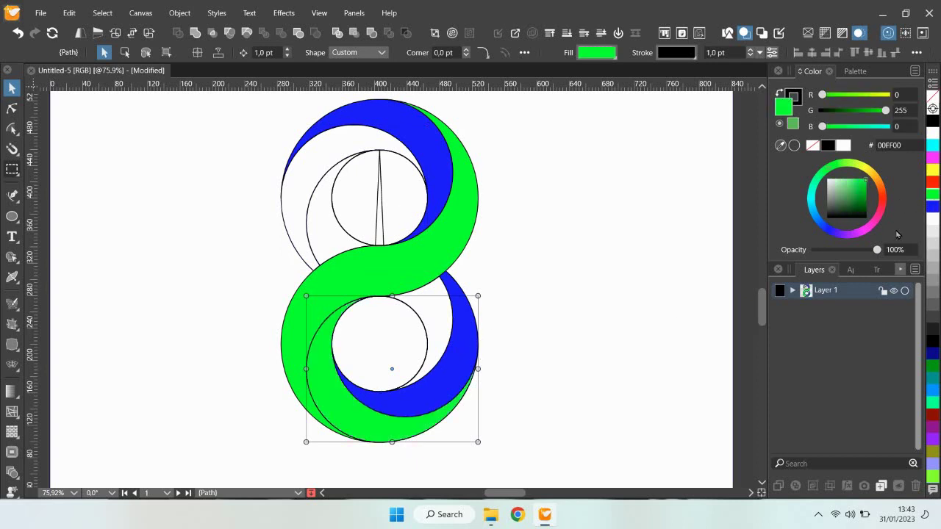
pyautogui.click(932, 206)
# Step: Fill the lower inner crescent and the upper crescent red
pyautogui.click(475, 319)
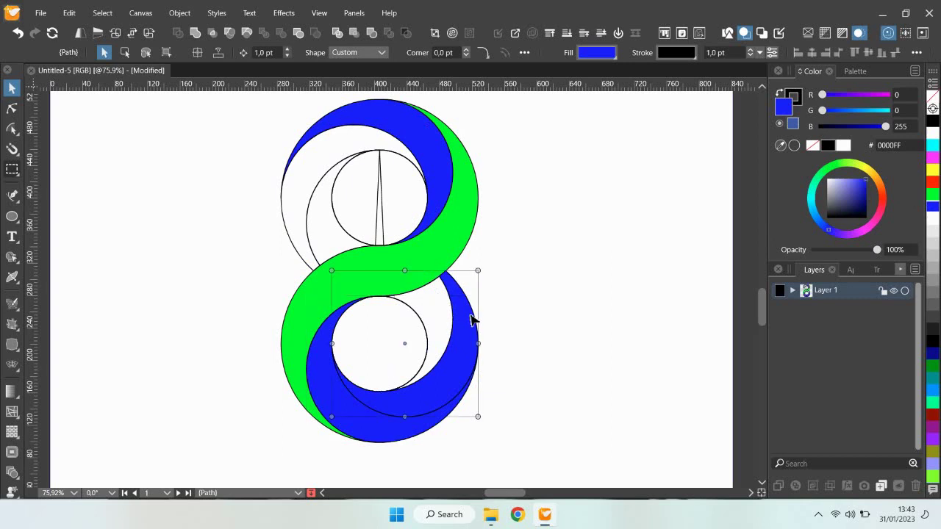
pyautogui.keyDown('shift'); pyautogui.click(283, 213); pyautogui.keyUp('shift')
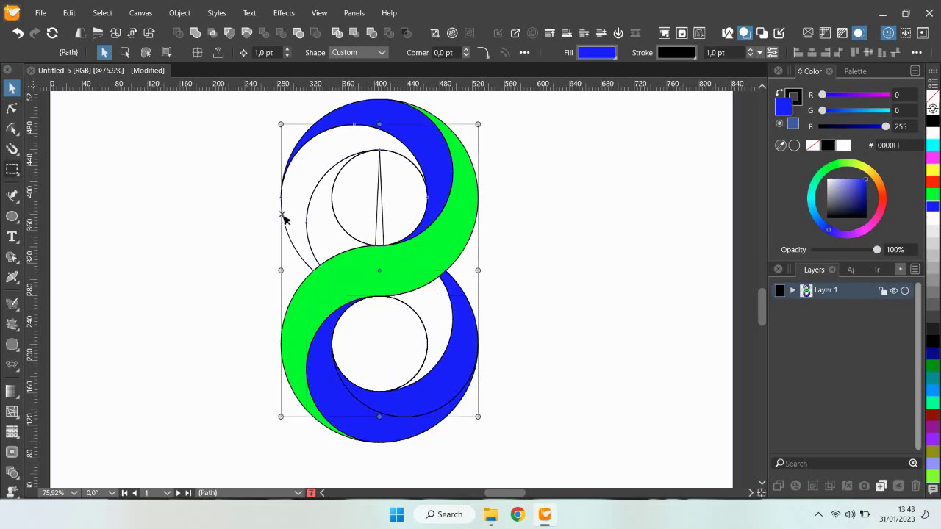
pyautogui.click(933, 183)
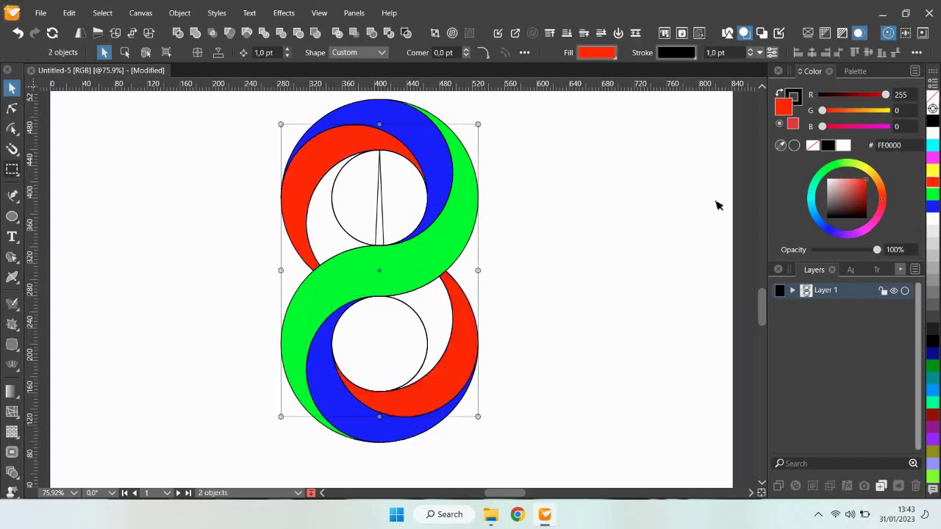
pyautogui.click(596, 230)
# Step: Fill both inner crescents magenta, then select the thin vertical sliver in the top loop
pyautogui.click(338, 225)
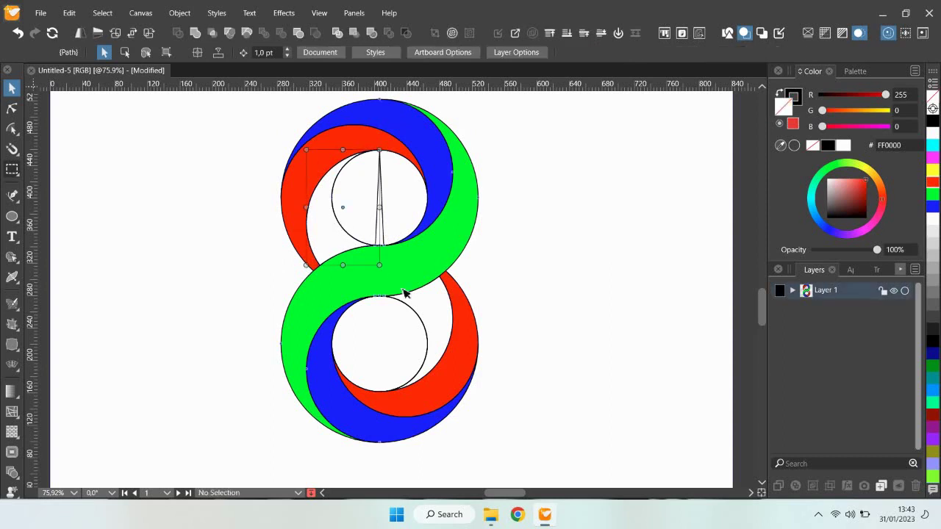
pyautogui.keyDown('shift'); pyautogui.click(419, 316); pyautogui.keyUp('shift')
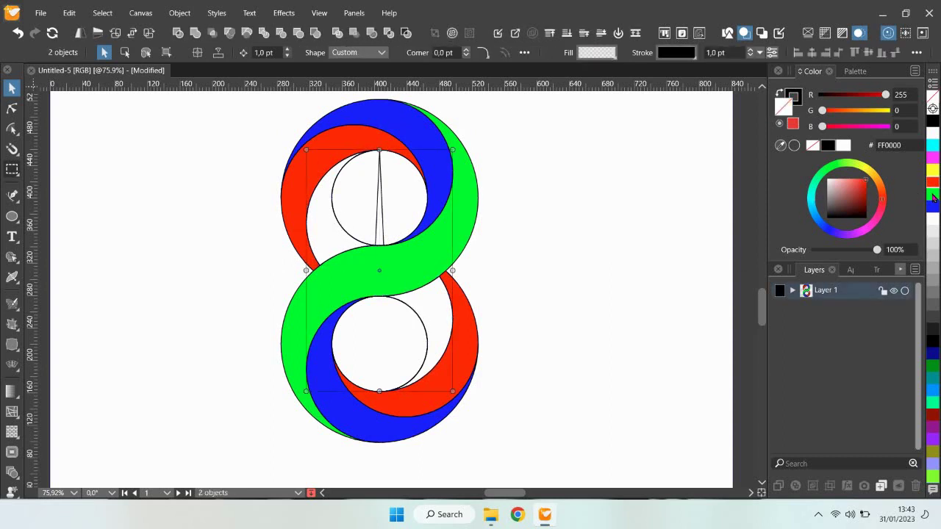
pyautogui.click(932, 159)
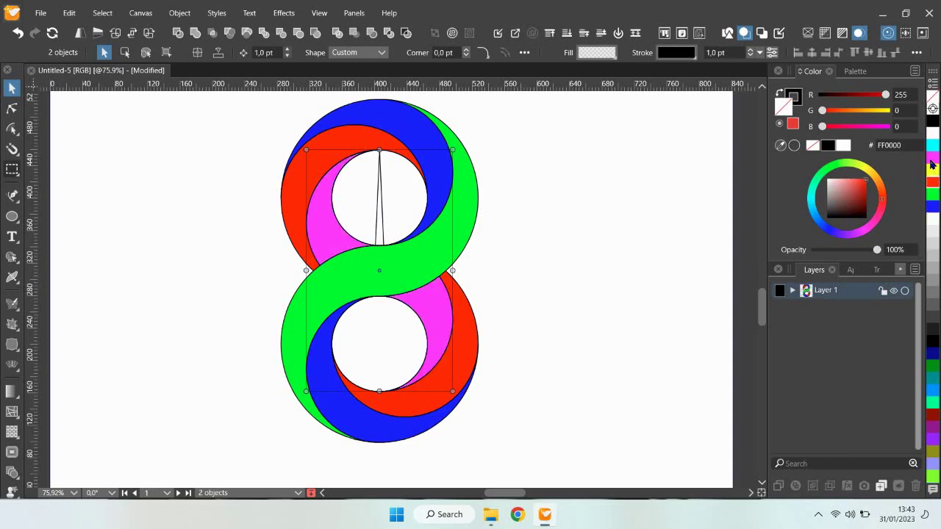
pyautogui.click(592, 212)
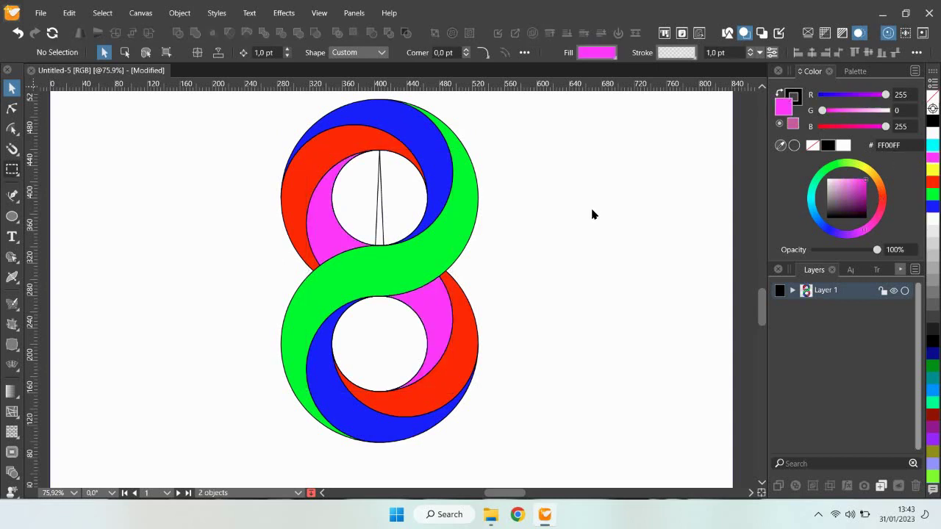
pyautogui.click(378, 197)
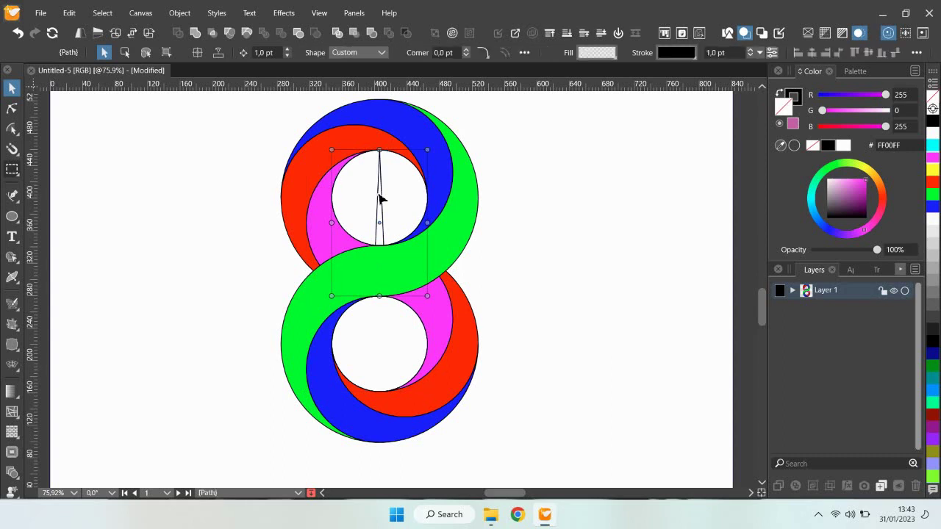
# Step: Delete the thin vertical sliver and zoom out to frame the whole knot
pyautogui.press('Delete')
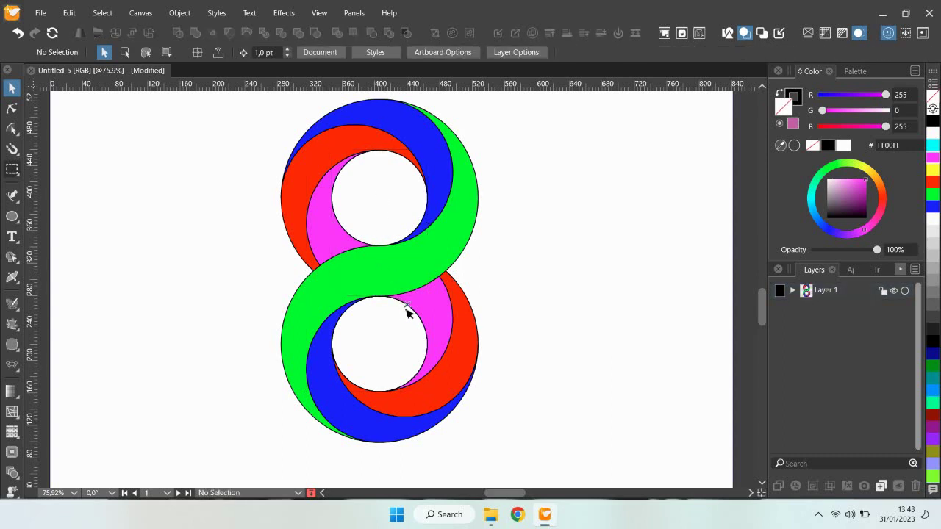
pyautogui.click(408, 312)
pyautogui.press('Escape')
pyautogui.scroll(-1, 396, 283)
pyautogui.press('a')
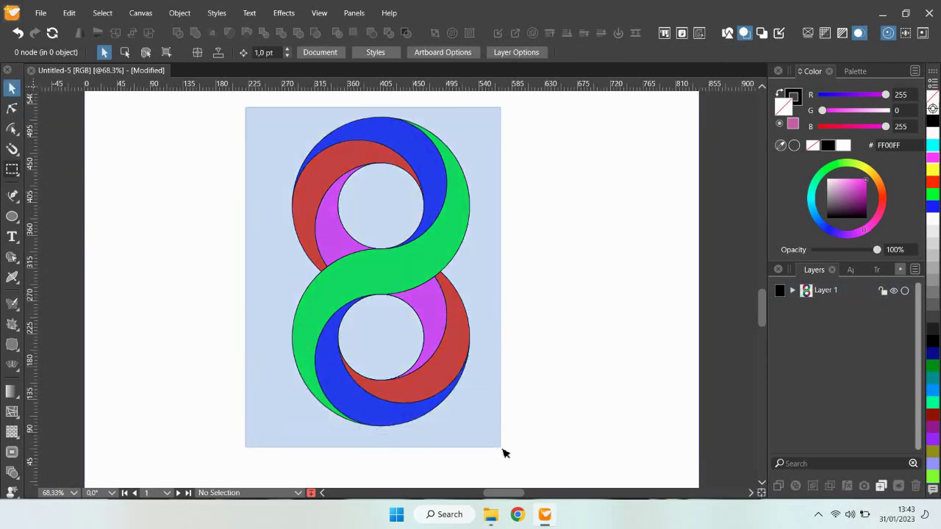
# Step: Select all fifteen knot pieces and set their stroke to None
pyautogui.moveTo(247, 112); pyautogui.dragTo(499, 449)
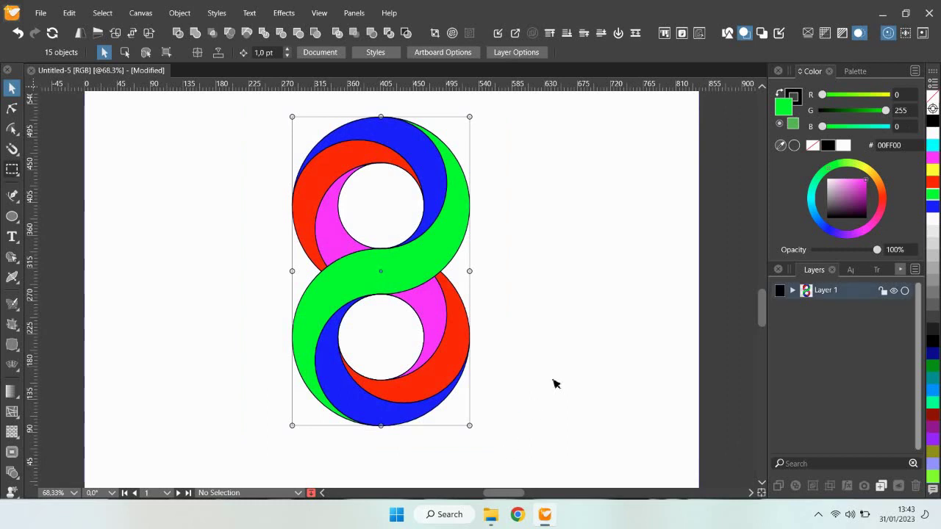
pyautogui.click(798, 96)
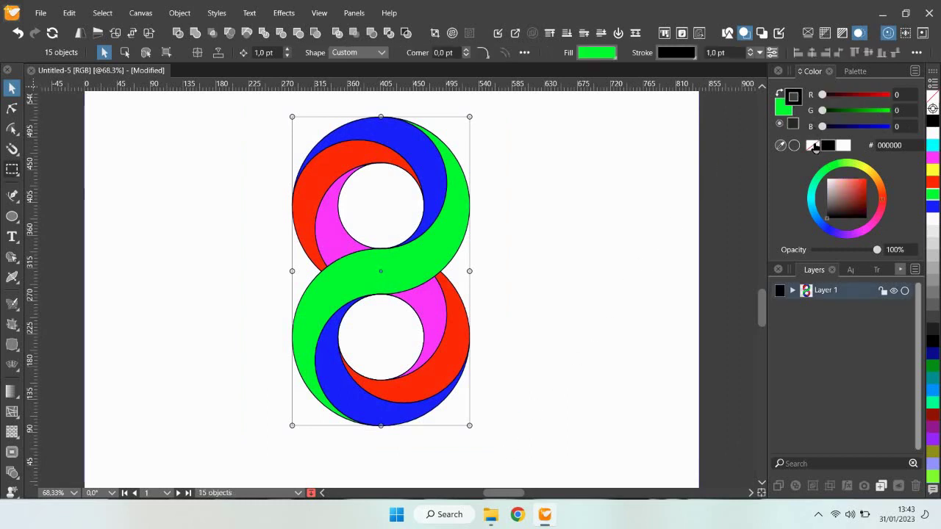
pyautogui.click(811, 144)
pyautogui.click(600, 199)
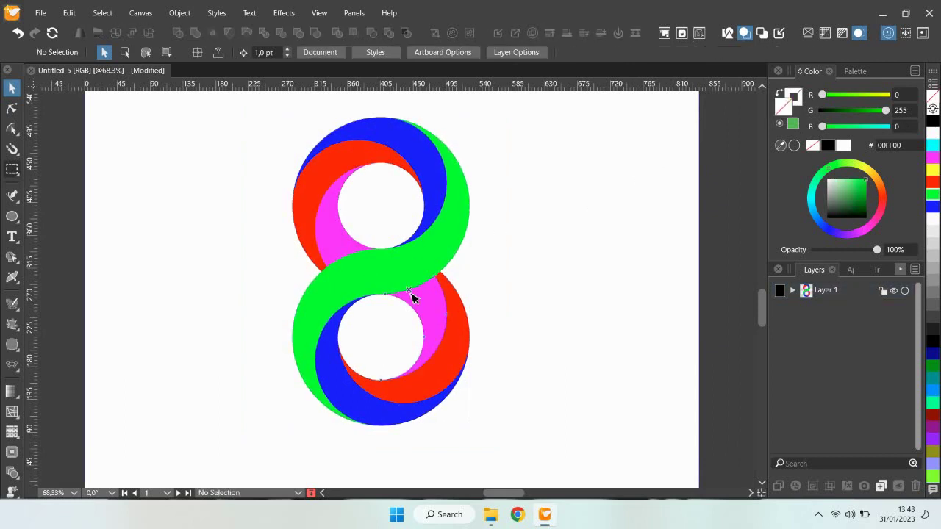
pyautogui.scroll(1, 391, 250)
pyautogui.click(385, 268)
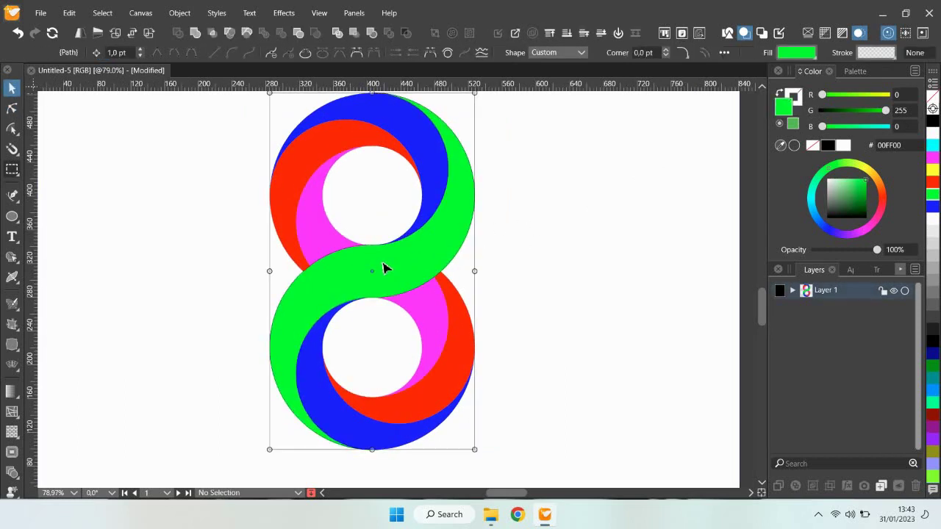
# Step: Give the green band a gradient from dark green through a yellow-green middle stop to green
pyautogui.click(10, 393)
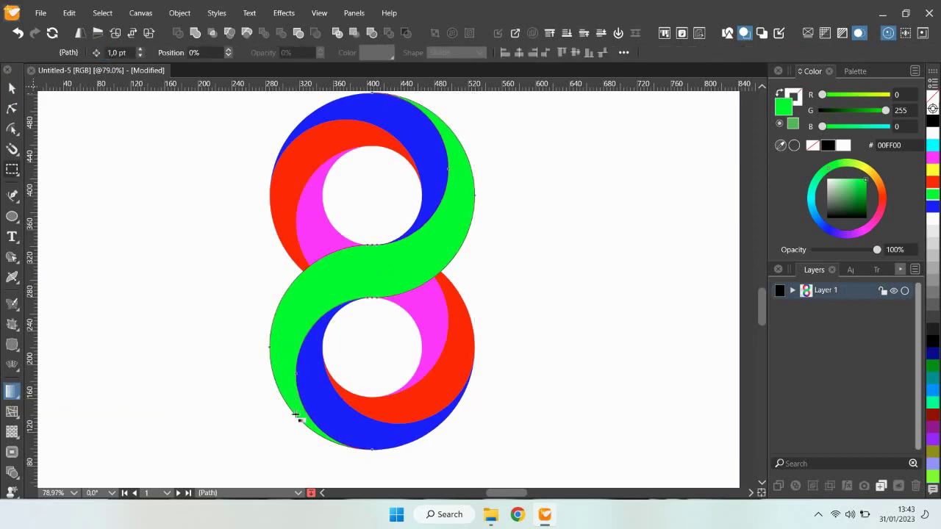
pyautogui.moveTo(293, 418); pyautogui.dragTo(424, 101)
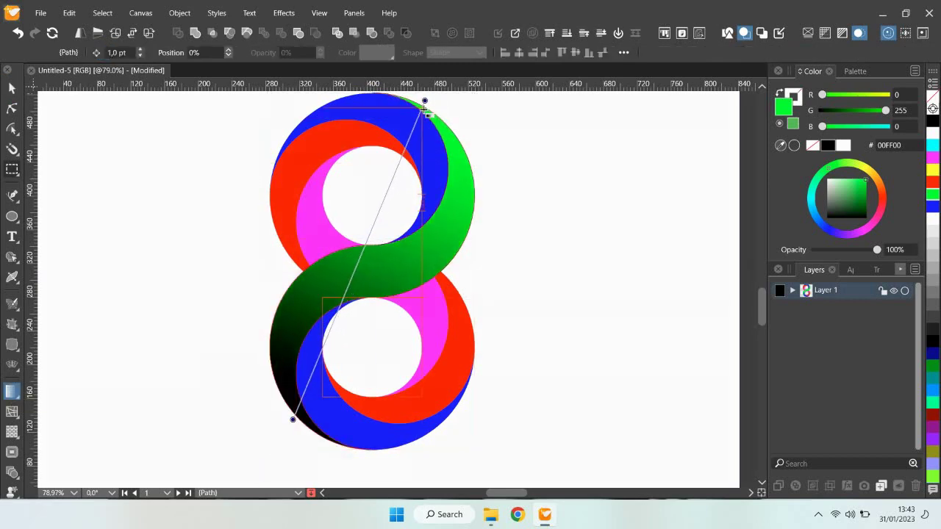
pyautogui.click(294, 418)
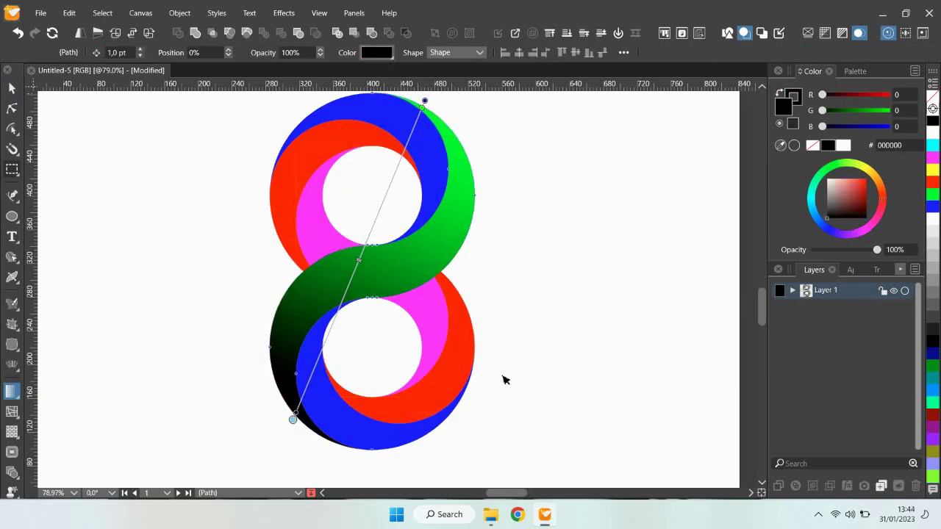
pyautogui.click(933, 193)
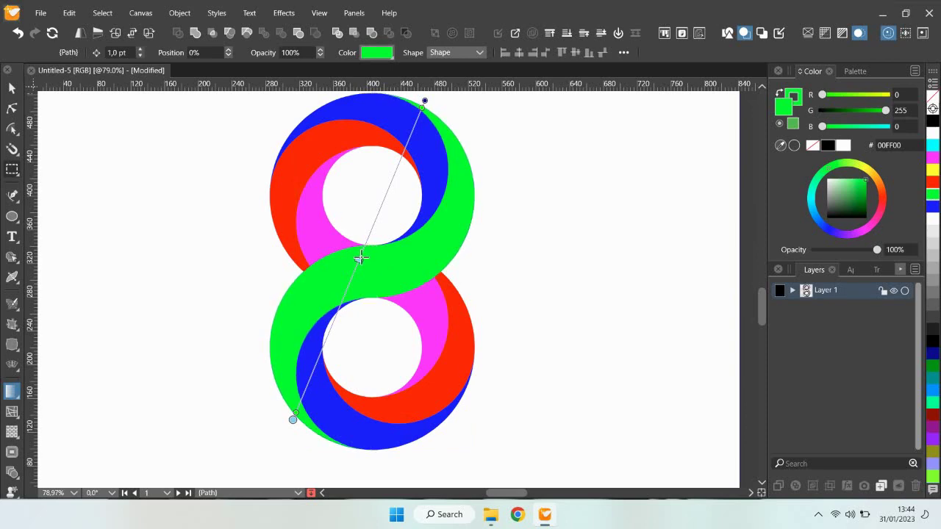
pyautogui.scroll(2, 361, 257)
pyautogui.scroll(2, 360, 259)
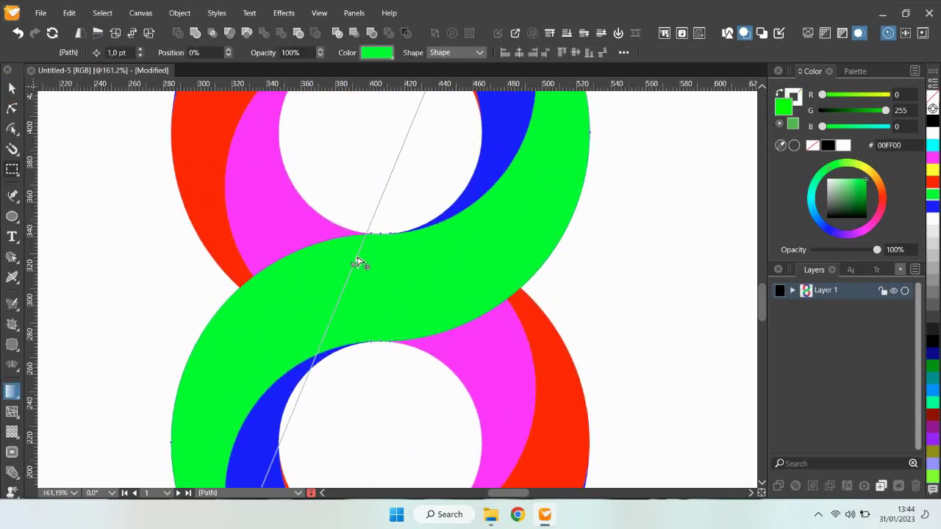
pyautogui.doubleClick(356, 257)
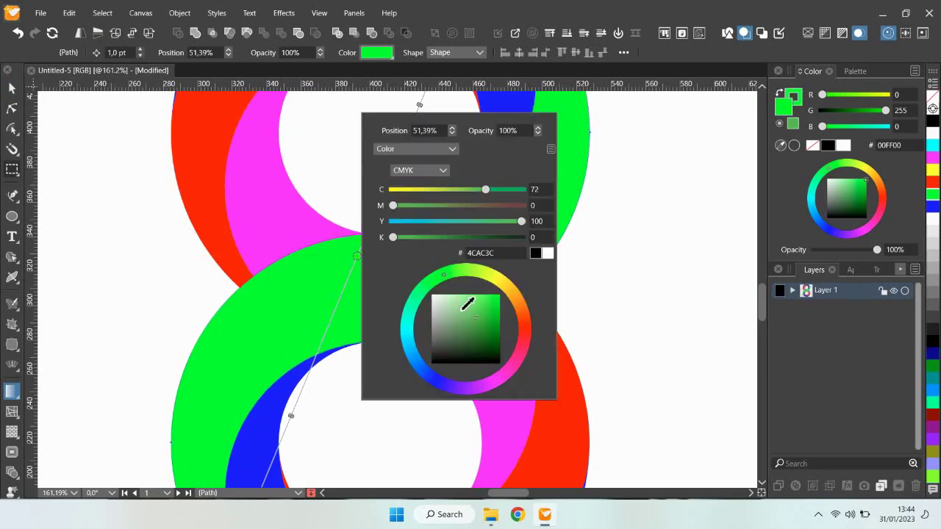
pyautogui.moveTo(467, 304)
pyautogui.mouseDown()
pyautogui.moveTo(514, 285)
pyautogui.moveTo(489, 266)
pyautogui.mouseUp()
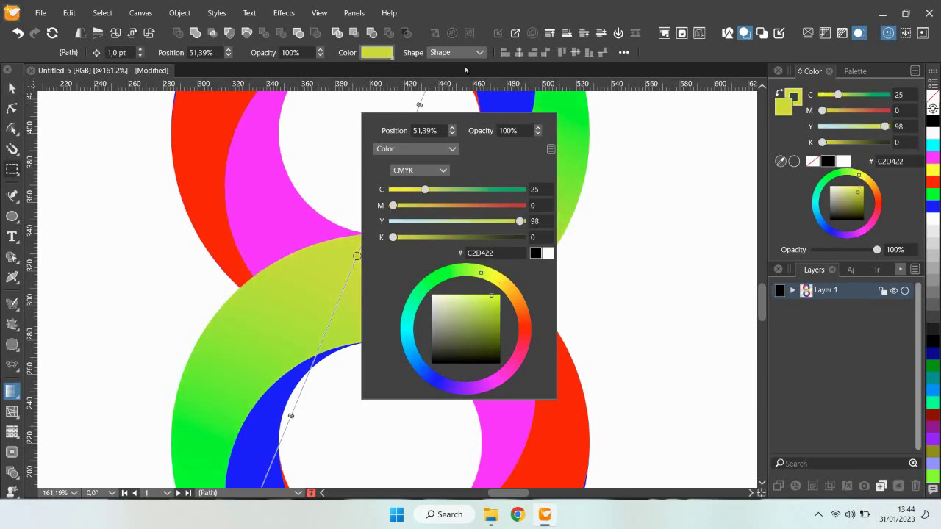
pyautogui.click(465, 82)
# Step: Shade the upper blue band with a dark navy-to-blue gradient toward the centre
pyautogui.hotkey('ctrl', '-')
pyautogui.click(463, 180)
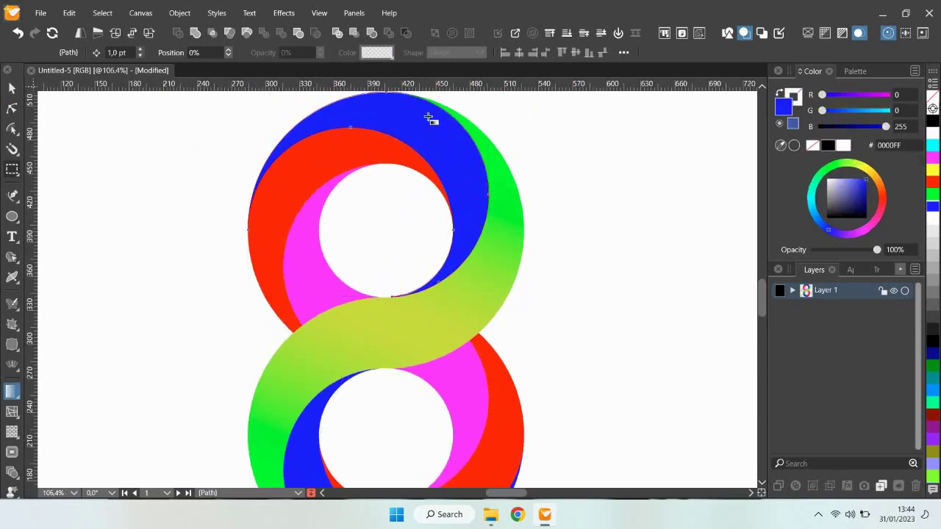
pyautogui.moveTo(425, 107); pyautogui.dragTo(439, 189)
pyautogui.moveTo(352, 108); pyautogui.dragTo(441, 269)
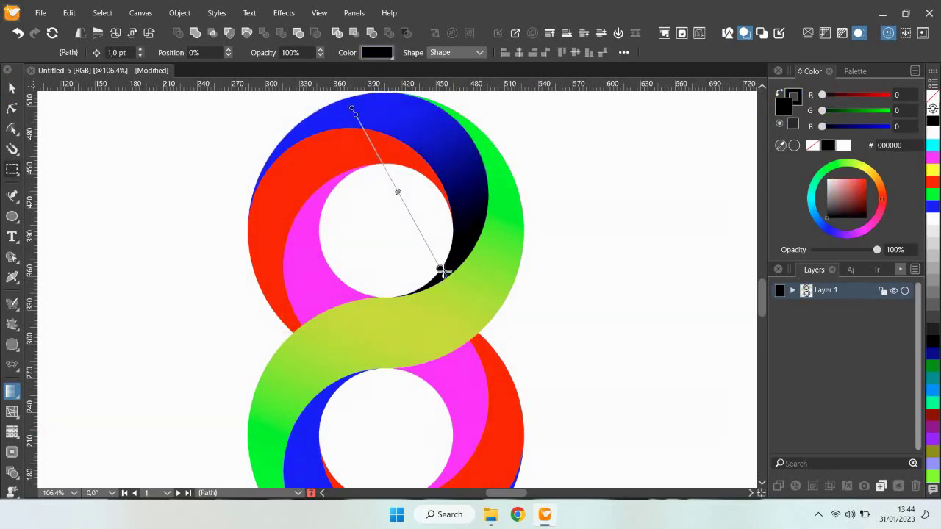
pyautogui.click(930, 205)
pyautogui.moveTo(864, 200); pyautogui.dragTo(858, 232)
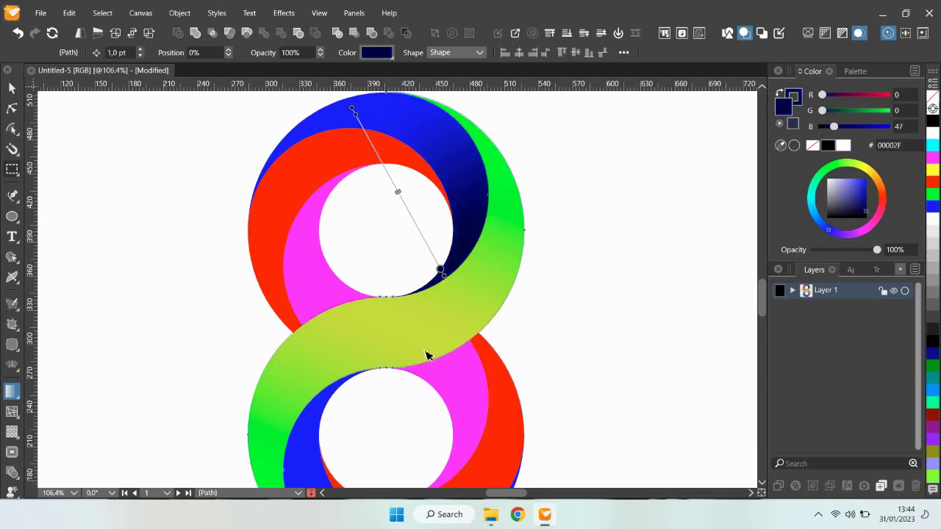
# Step: Give the lower blue band a vertical gradient with black above blue, reaching the inner circle
pyautogui.scroll(-3, 427, 357)
pyautogui.click(351, 422)
pyautogui.moveTo(352, 439); pyautogui.dragTo(351, 318)
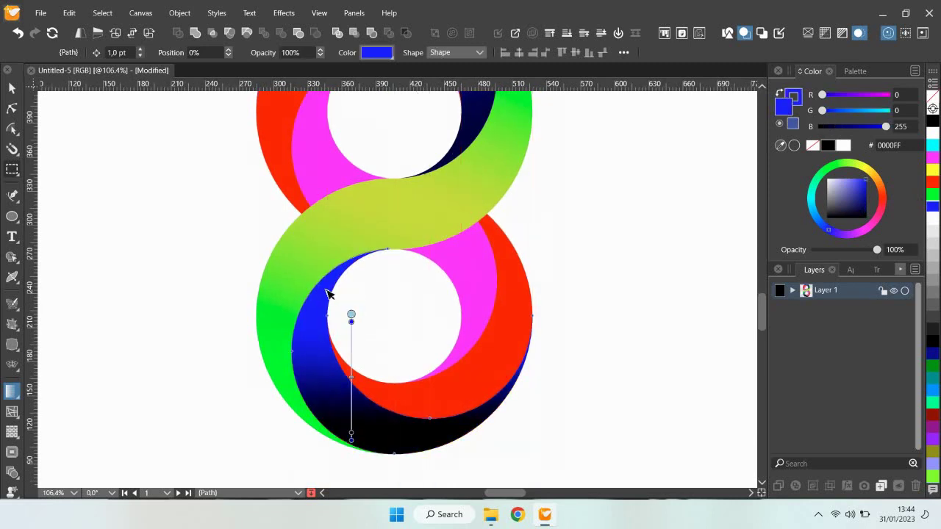
pyautogui.moveTo(351, 315)
pyautogui.mouseDown()
pyautogui.moveTo(358, 446)
pyautogui.moveTo(348, 418)
pyautogui.mouseUp()
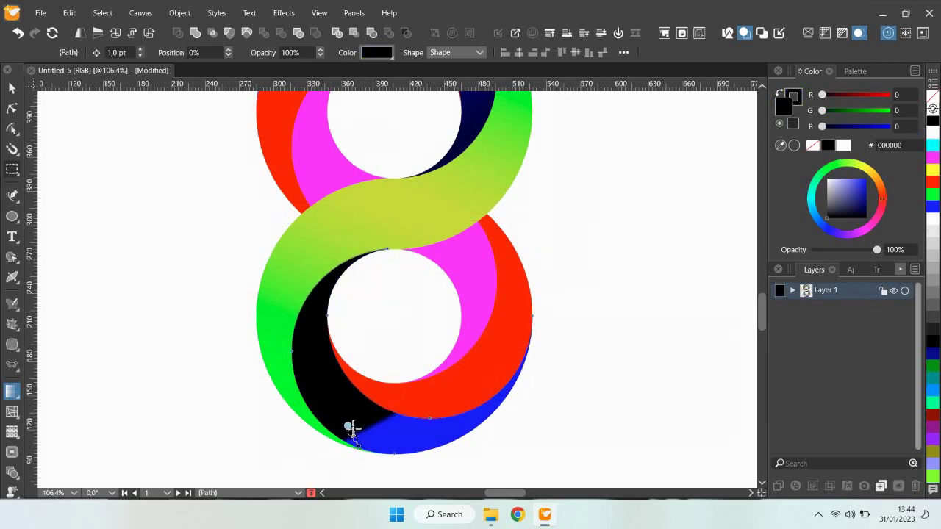
pyautogui.moveTo(349, 310); pyautogui.dragTo(348, 280)
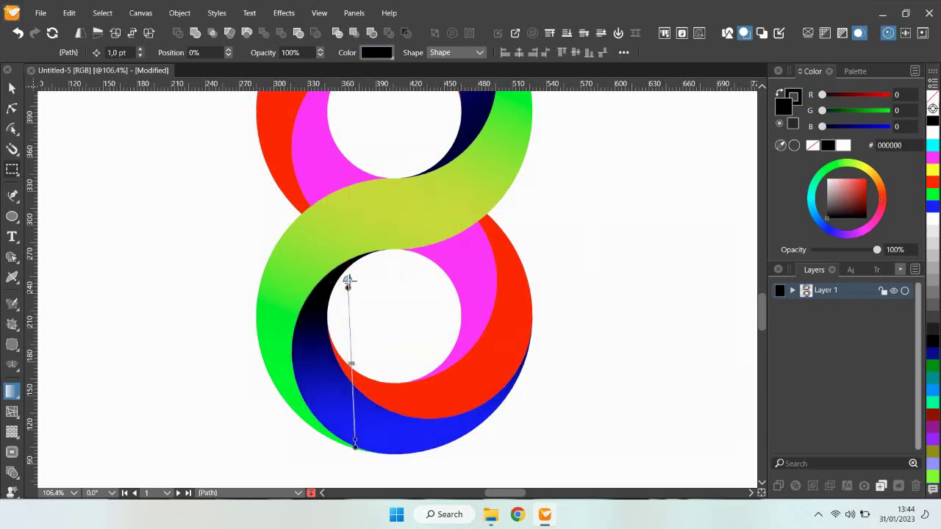
pyautogui.click(348, 280)
pyautogui.click(930, 208)
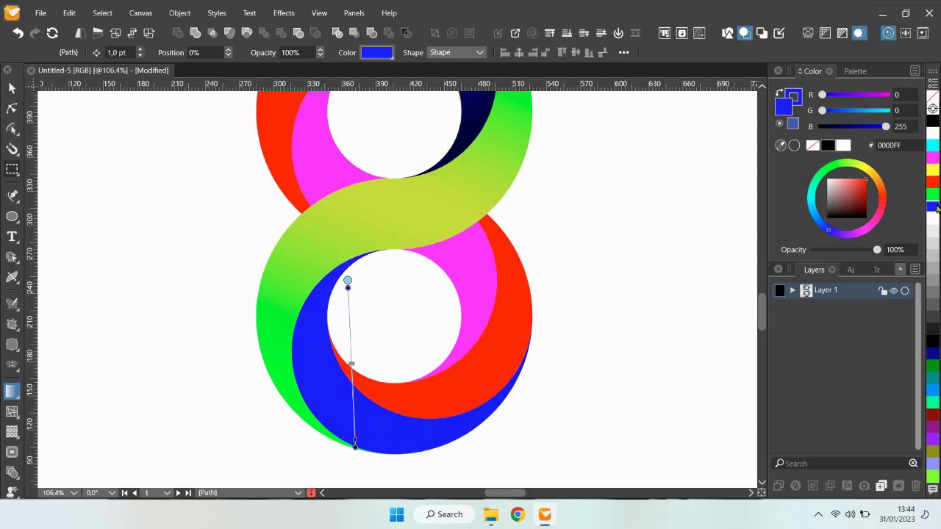
pyautogui.hotkey('ctrl', 'z')
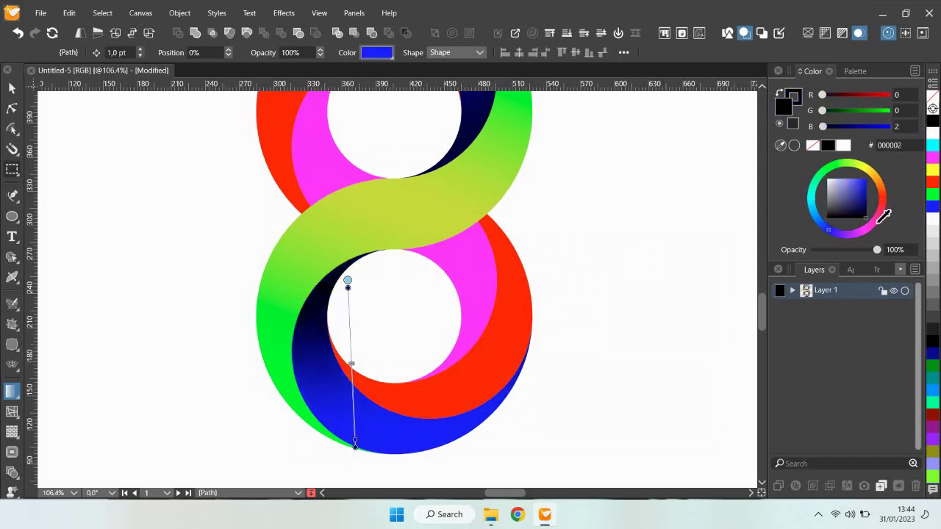
pyautogui.scroll(-1, 368, 191)
# Step: Give the upper magenta band a magenta-to-dark-purple gradient ending near the crossing
pyautogui.click(367, 191)
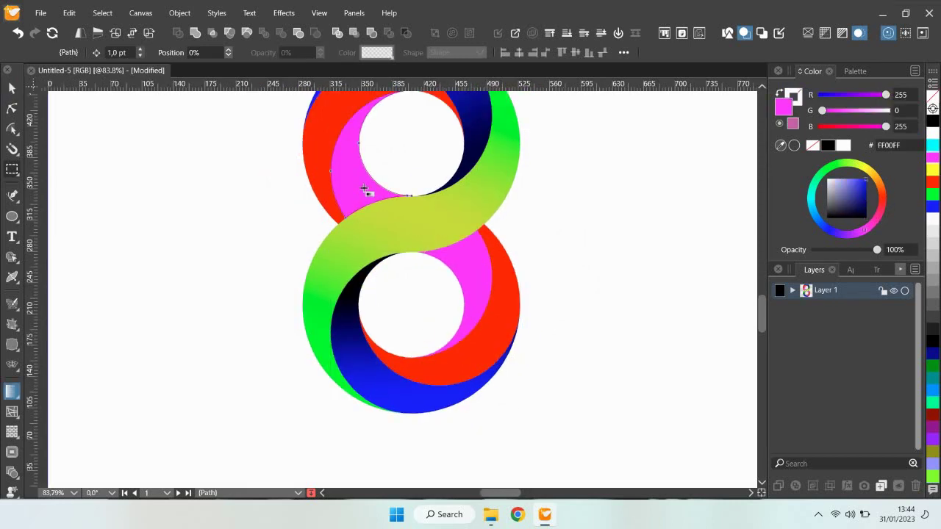
pyautogui.moveTo(339, 153); pyautogui.dragTo(368, 197)
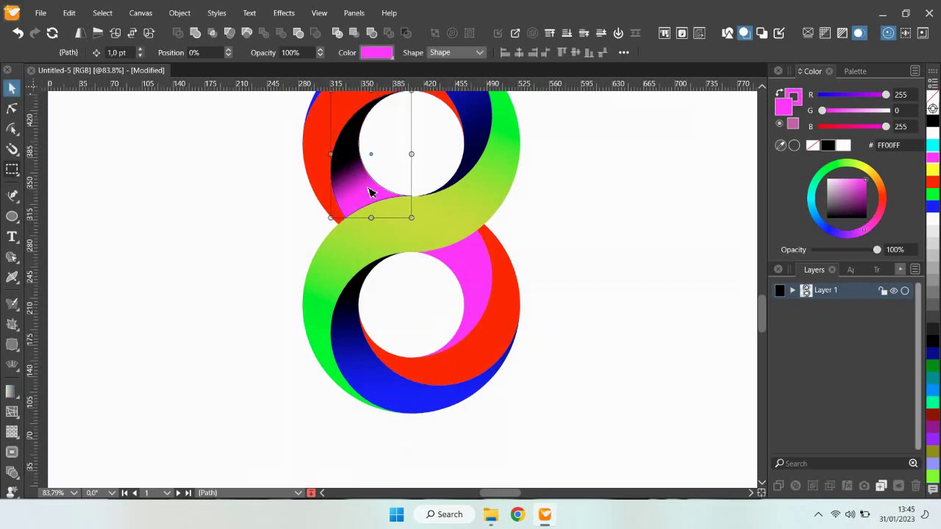
pyautogui.press('v')
pyautogui.press('g')
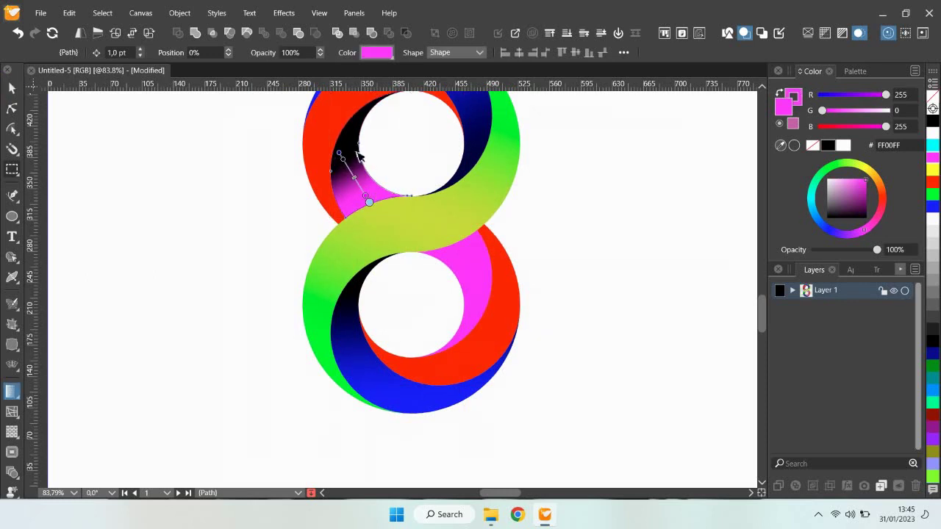
pyautogui.moveTo(341, 153)
pyautogui.mouseDown()
pyautogui.moveTo(373, 205)
pyautogui.moveTo(341, 127)
pyautogui.mouseUp()
pyautogui.click(380, 219)
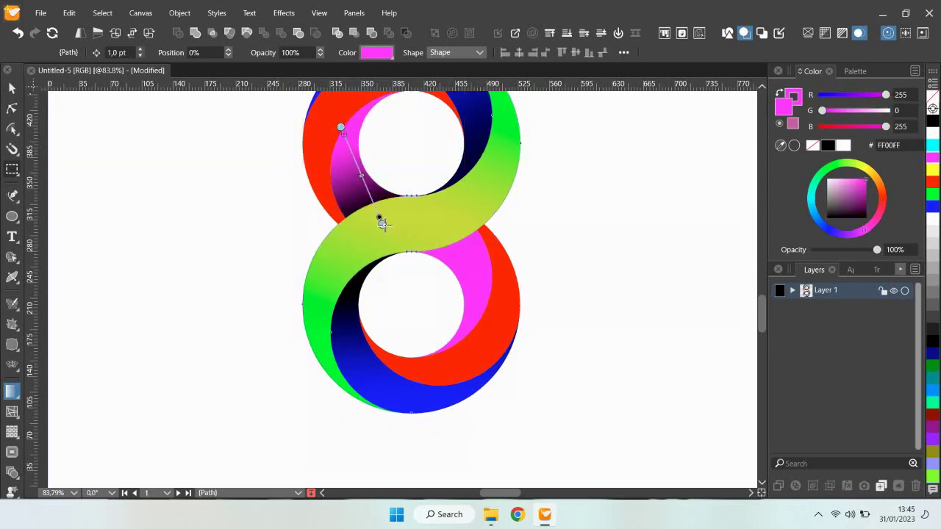
pyautogui.moveTo(381, 218); pyautogui.dragTo(378, 207)
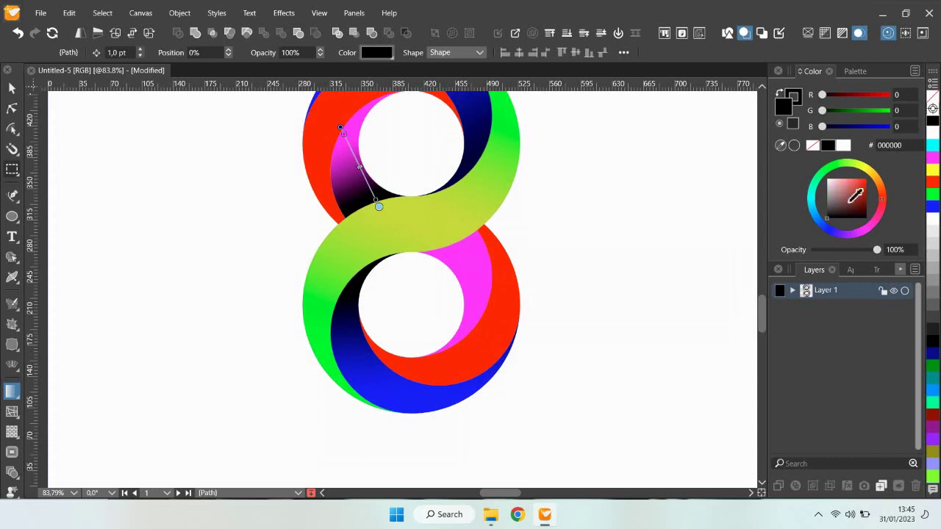
pyautogui.click(932, 165)
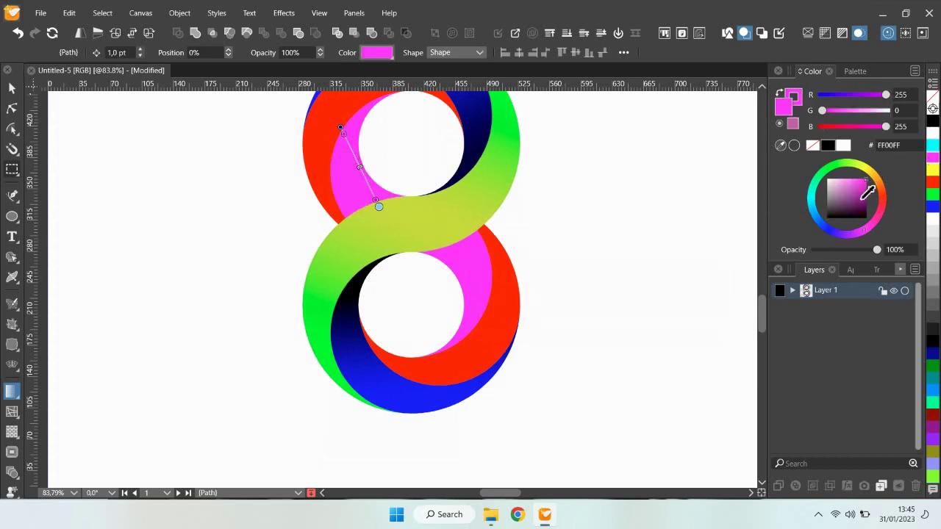
pyautogui.click(865, 213)
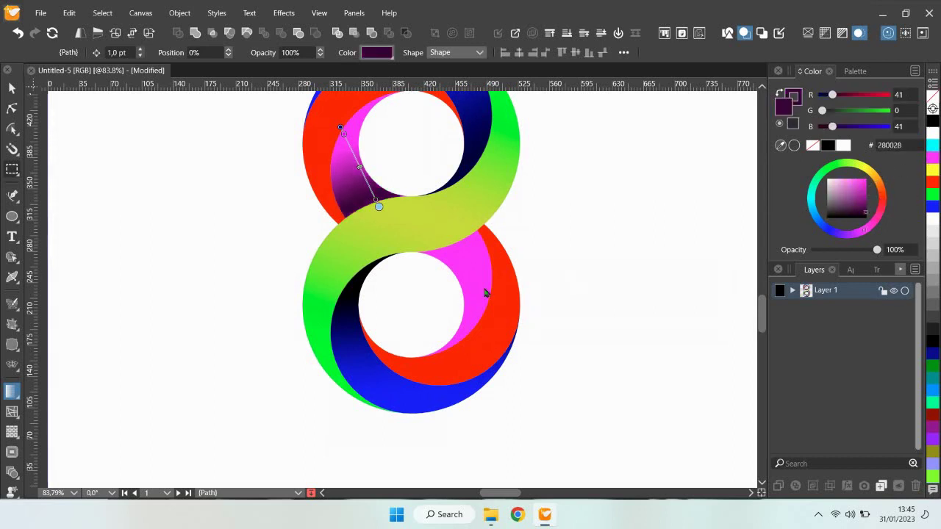
# Step: Shade the lower magenta band with a dark purple-to-magenta gradient
pyautogui.click(456, 251)
pyautogui.moveTo(449, 239); pyautogui.dragTo(472, 323)
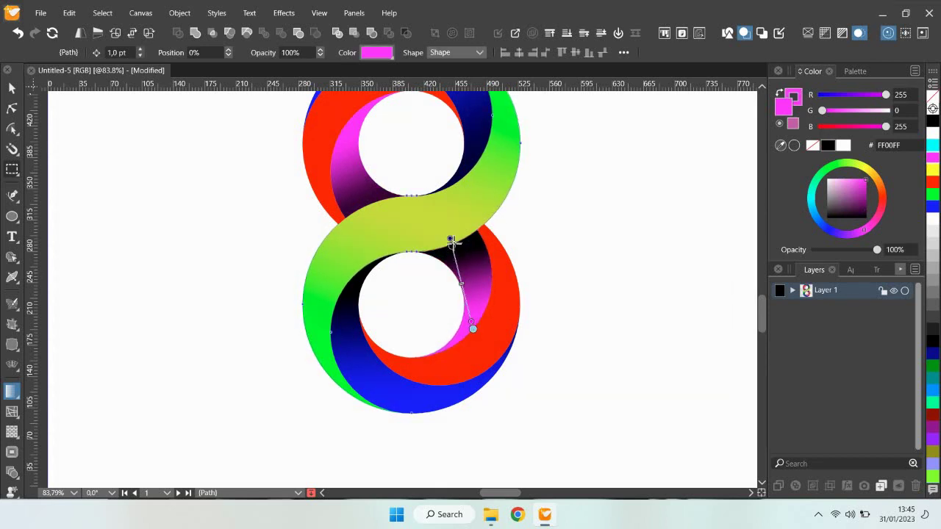
pyautogui.click(451, 239)
pyautogui.click(868, 194)
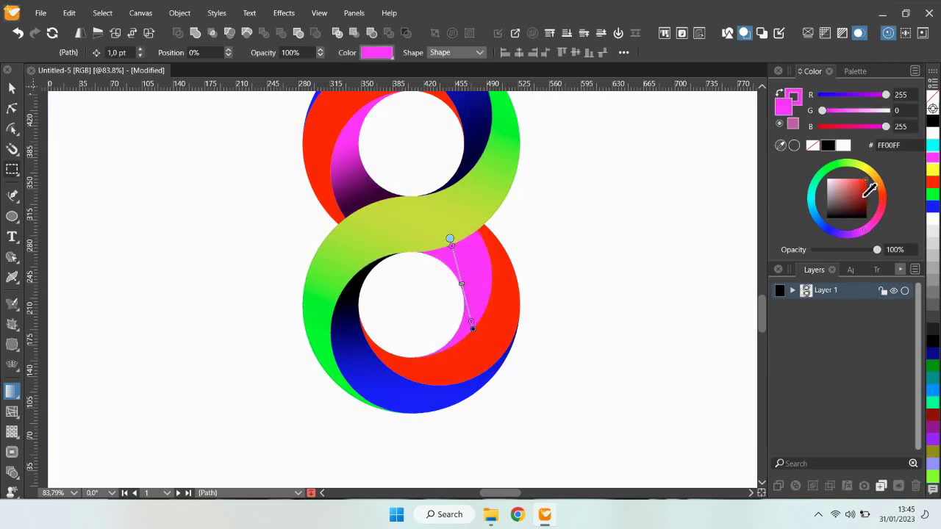
pyautogui.moveTo(868, 194); pyautogui.dragTo(887, 205)
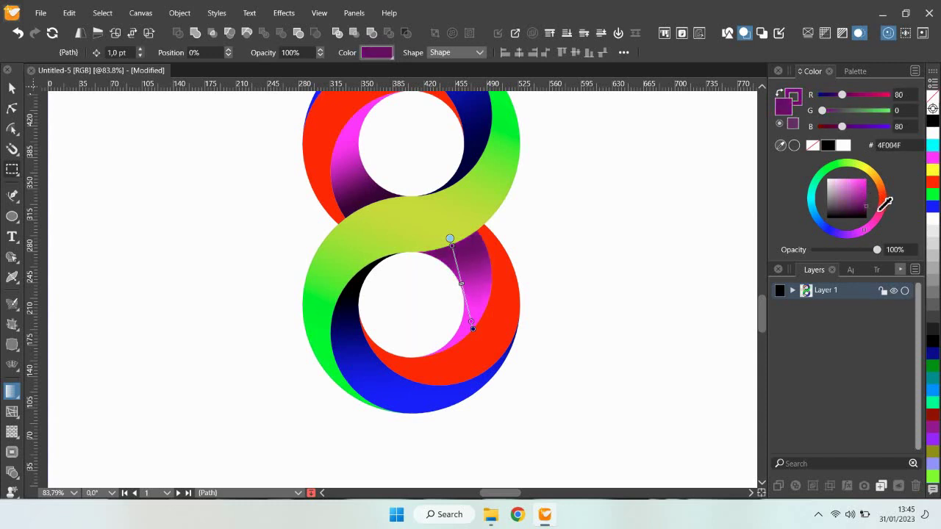
# Step: Lighten the upper magenta gradient's dark stop, then draw a vertical gradient down the lower-right red band
pyautogui.click(357, 181)
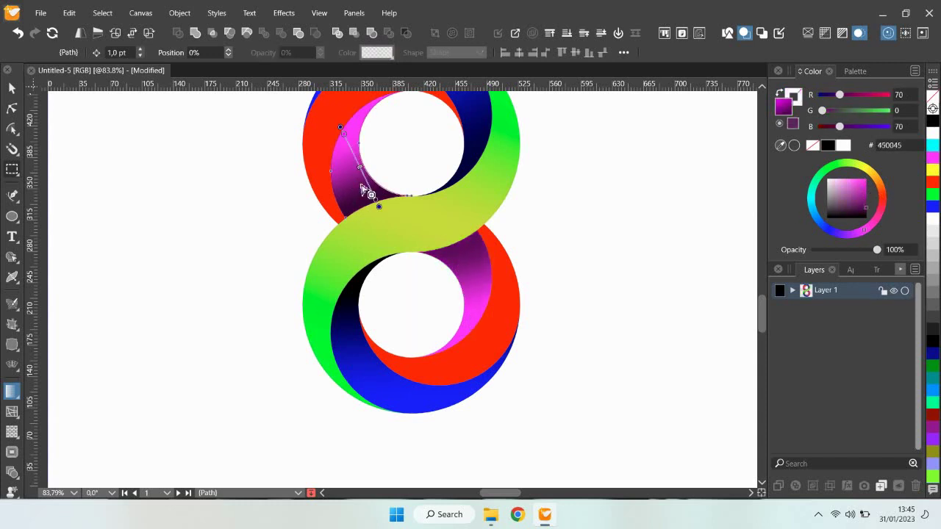
pyautogui.click(378, 206)
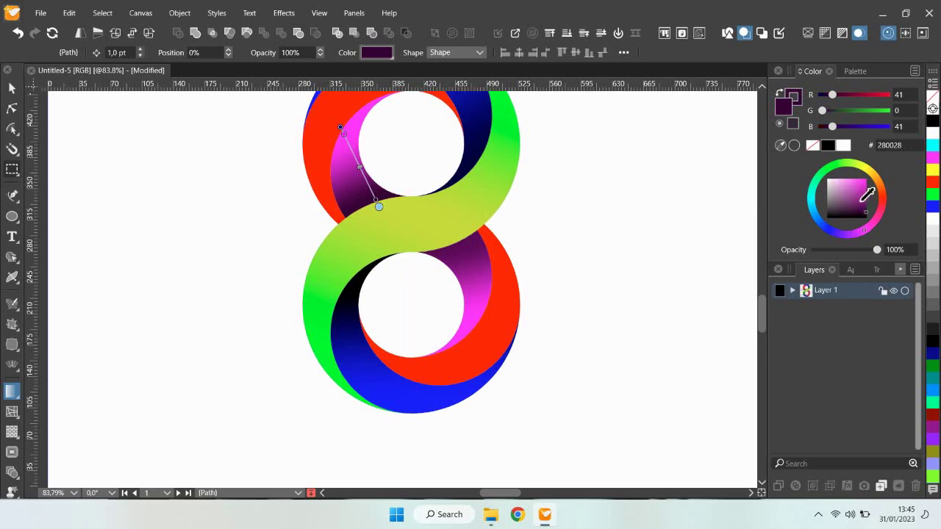
pyautogui.moveTo(862, 191); pyautogui.dragTo(878, 204)
pyautogui.click(517, 305)
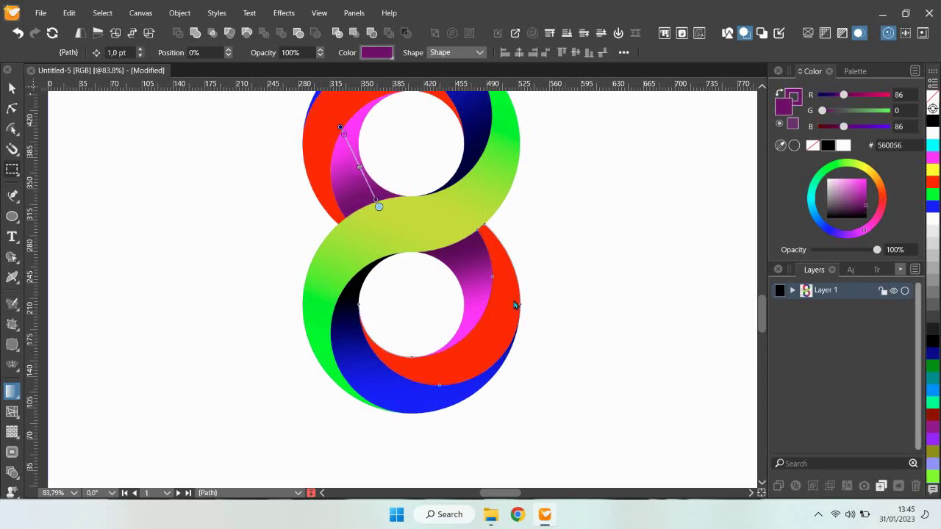
pyautogui.moveTo(493, 235); pyautogui.dragTo(492, 371)
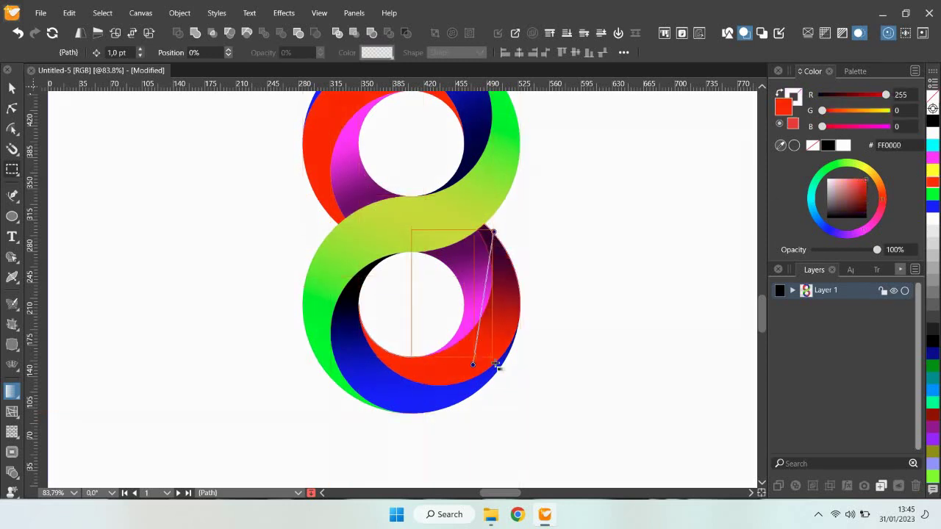
# Step: Set the lower-right red band's top gradient stop to bright red, then deep red
pyautogui.click(493, 233)
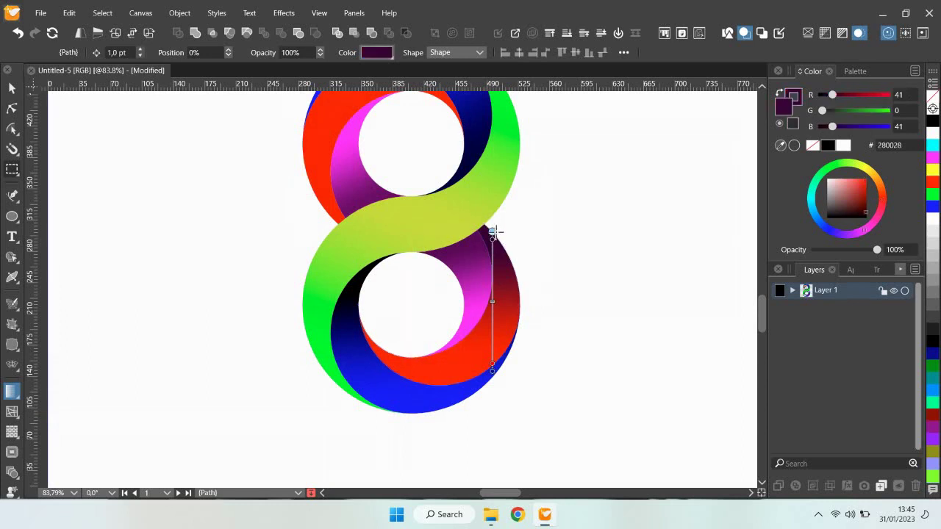
pyautogui.click(935, 182)
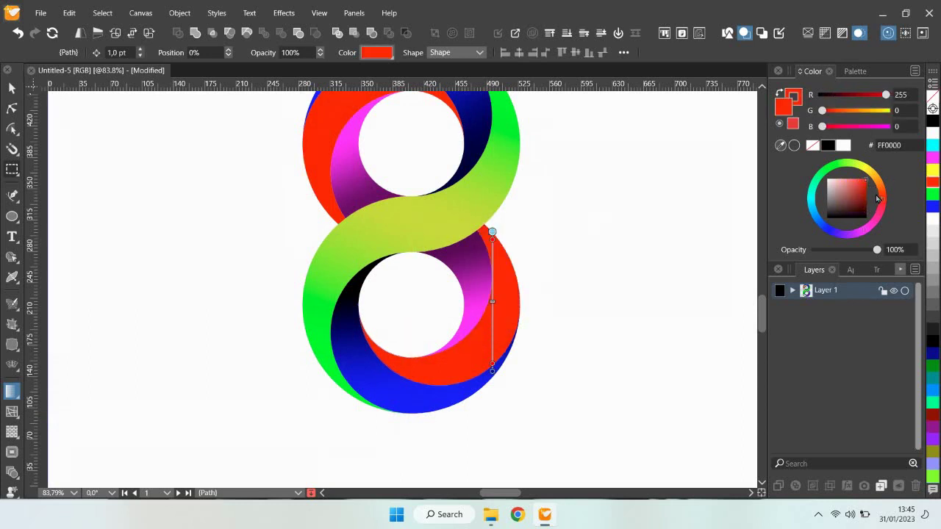
pyautogui.click(867, 204)
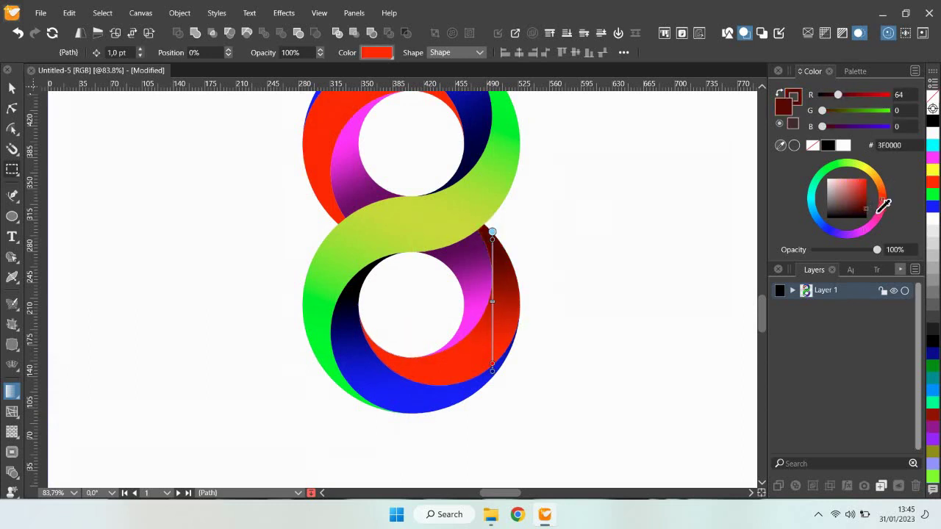
# Step: Draw a gradient up the upper-left red band, shading its lower stop from bright red to deep red
pyautogui.scroll(3, 348, 127)
pyautogui.click(350, 160)
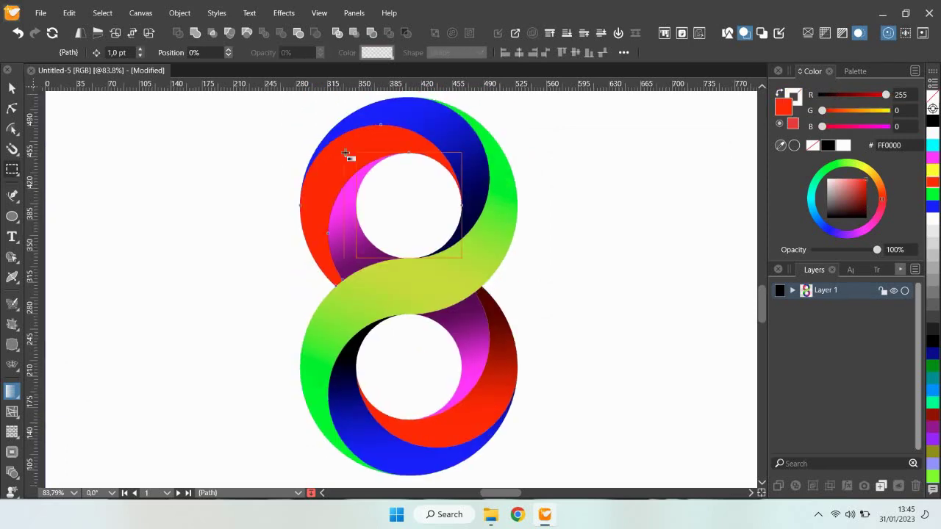
pyautogui.moveTo(324, 239); pyautogui.dragTo(316, 130)
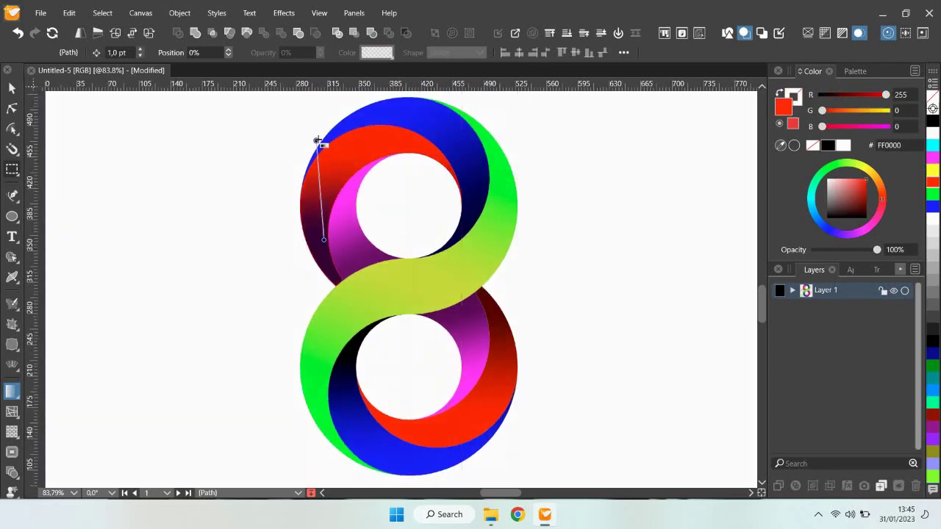
pyautogui.click(323, 239)
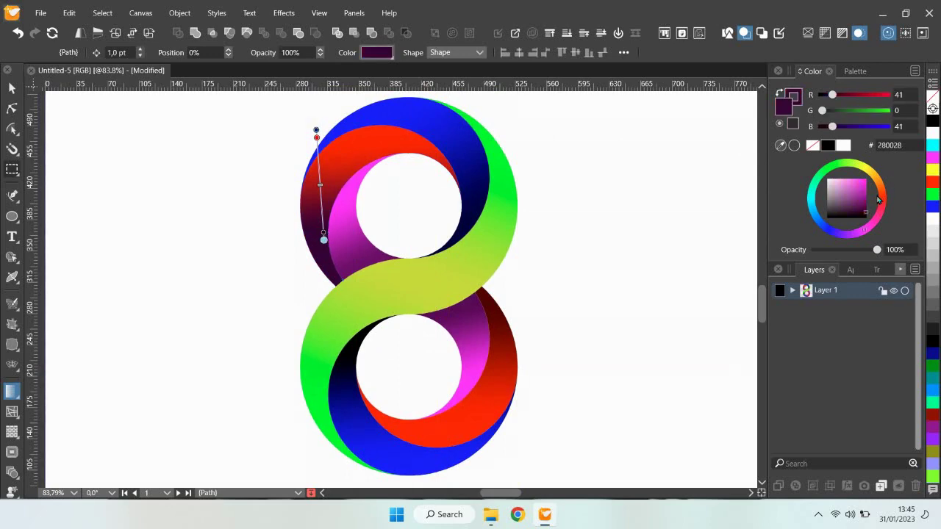
pyautogui.click(932, 183)
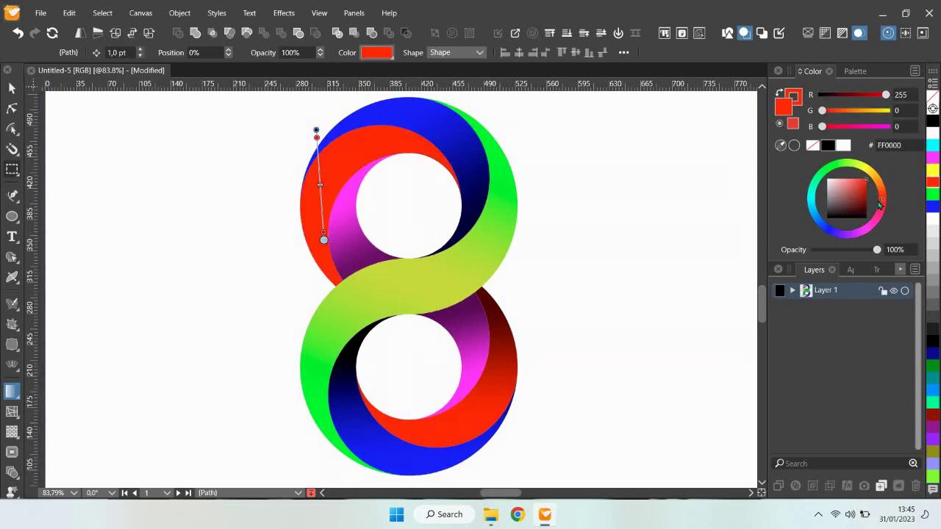
pyautogui.moveTo(878, 206); pyautogui.dragTo(881, 205)
pyautogui.click(11, 87)
pyautogui.click(97, 120)
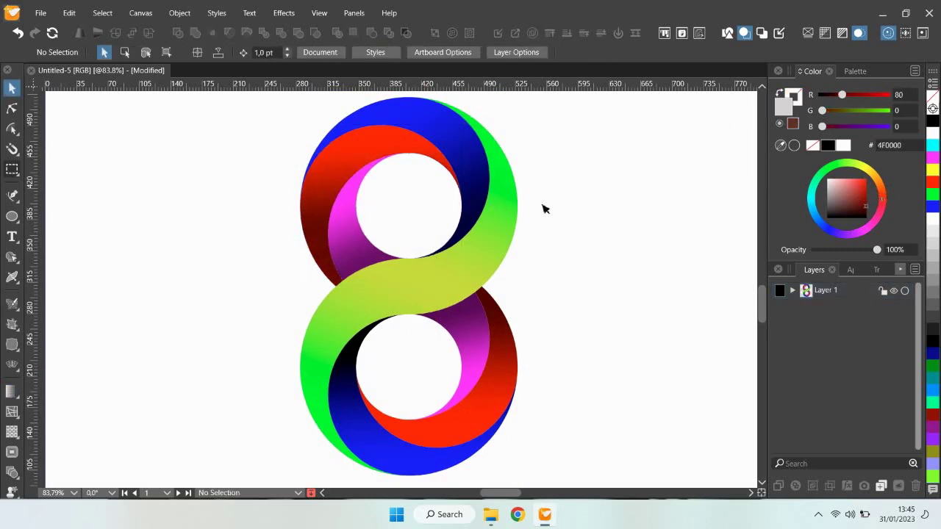
pyautogui.scroll(-2, 534, 216)
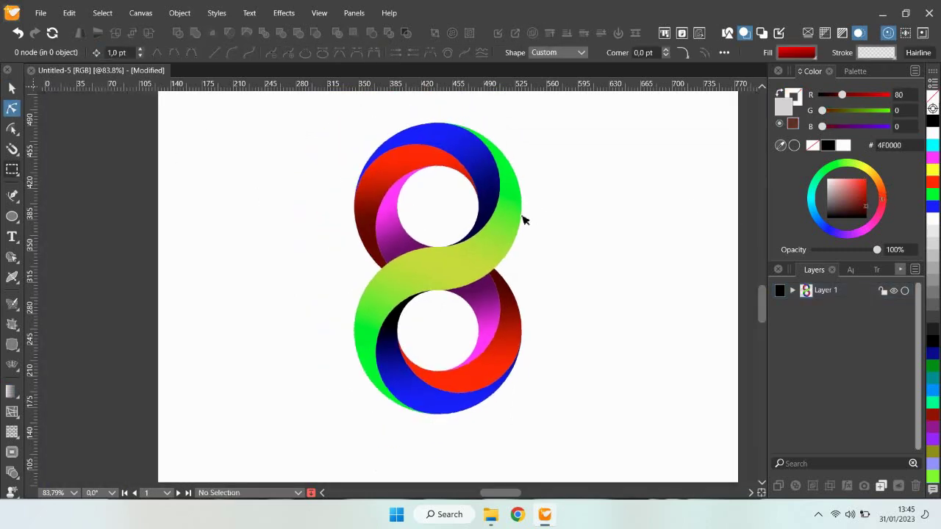
pyautogui.moveTo(523, 221); pyautogui.dragTo(420, 213)
pyautogui.moveTo(204, 105); pyautogui.dragTo(463, 428)
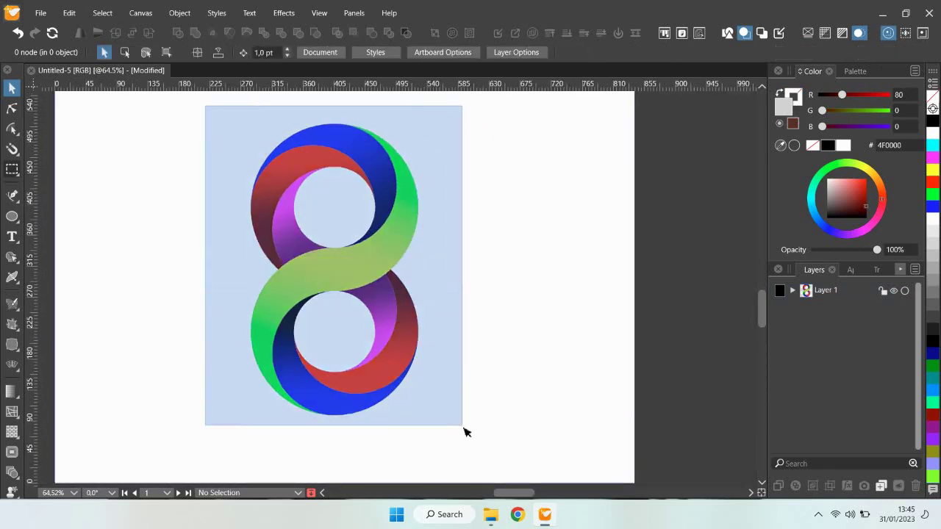
pyautogui.rightClick(394, 236)
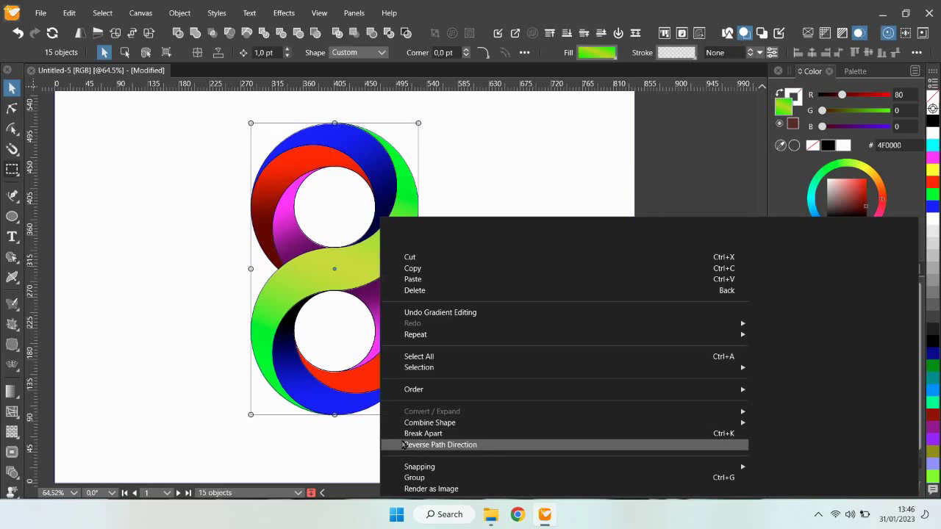
pyautogui.click(414, 474)
pyautogui.click(349, 254)
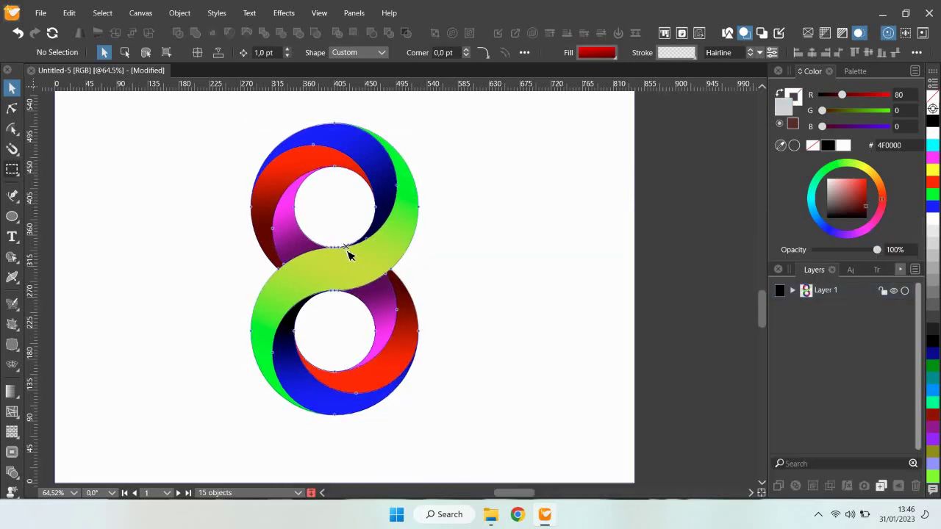
pyautogui.scroll(-1, 349, 254)
pyautogui.doubleClick(330, 246)
pyautogui.press('Escape')
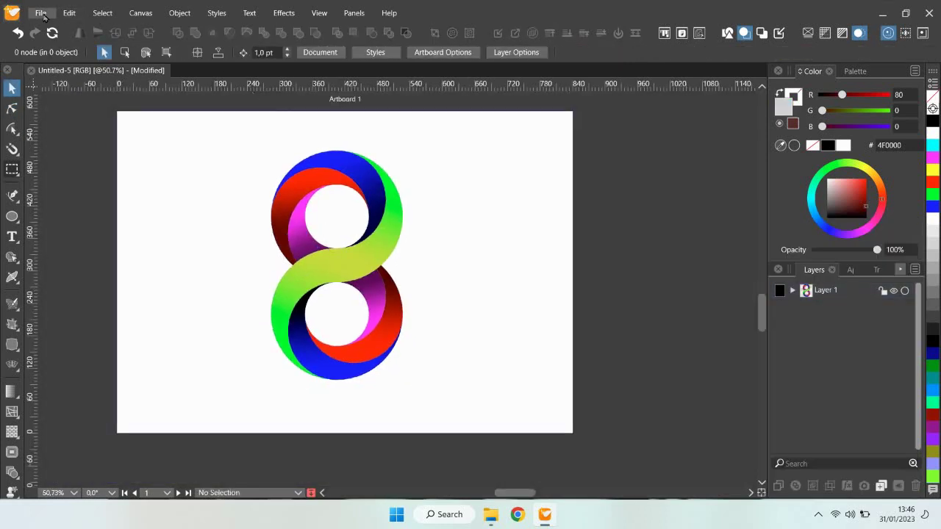
# Step: Open File > Export and choose the PDF preset from the Style list
pyautogui.click(41, 13)
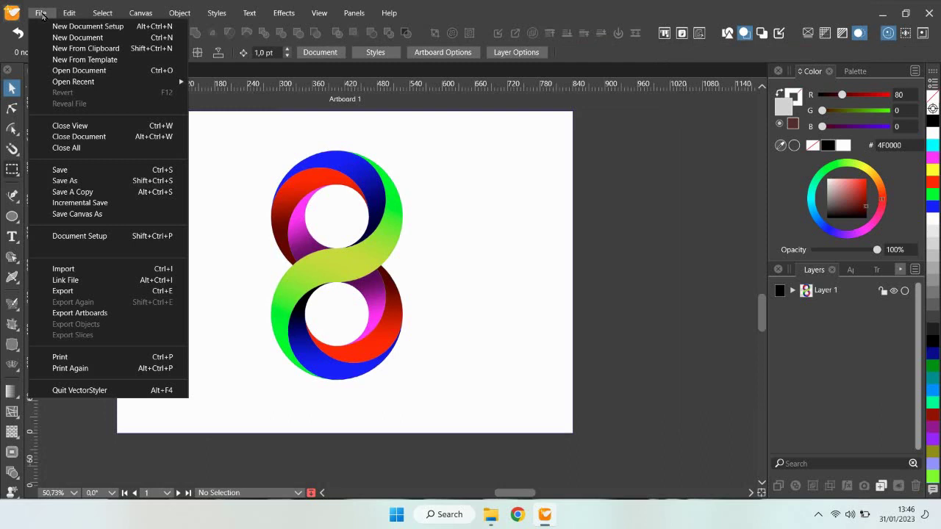
pyautogui.click(62, 291)
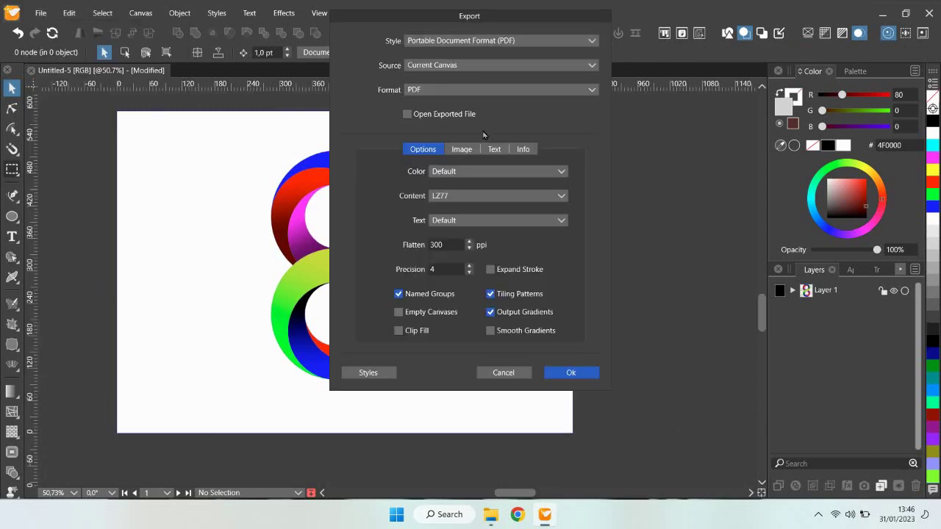
pyautogui.click(592, 41)
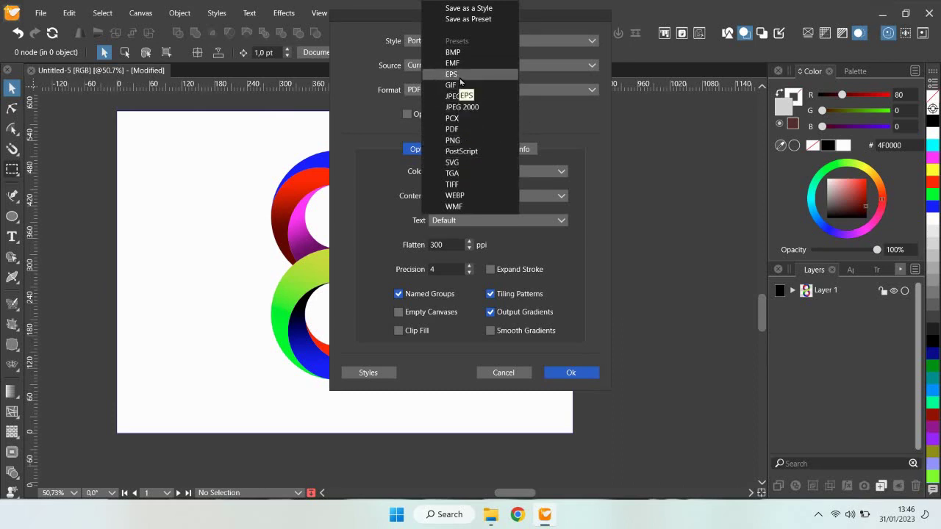
pyautogui.click(457, 130)
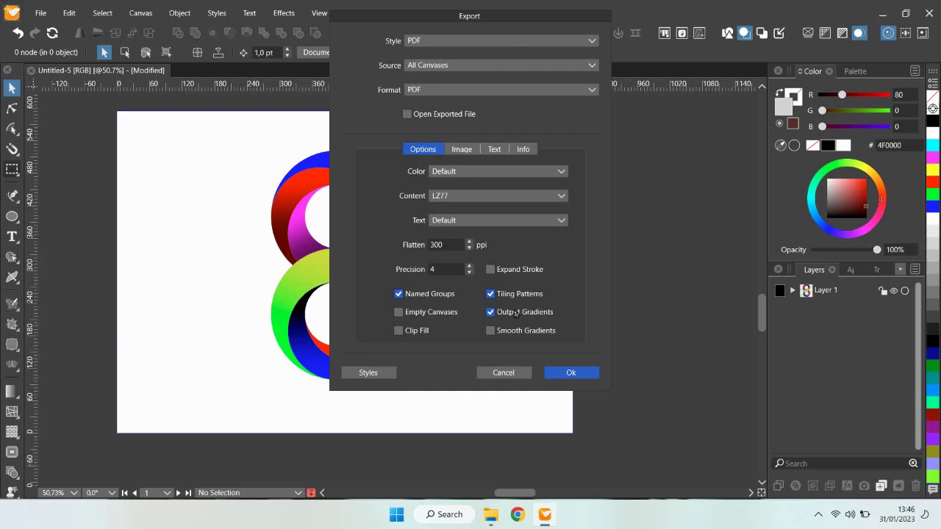
# Step: Confirm the export and save it as 'logo dari vector styler' on Local Disk (D:)
pyautogui.click(570, 372)
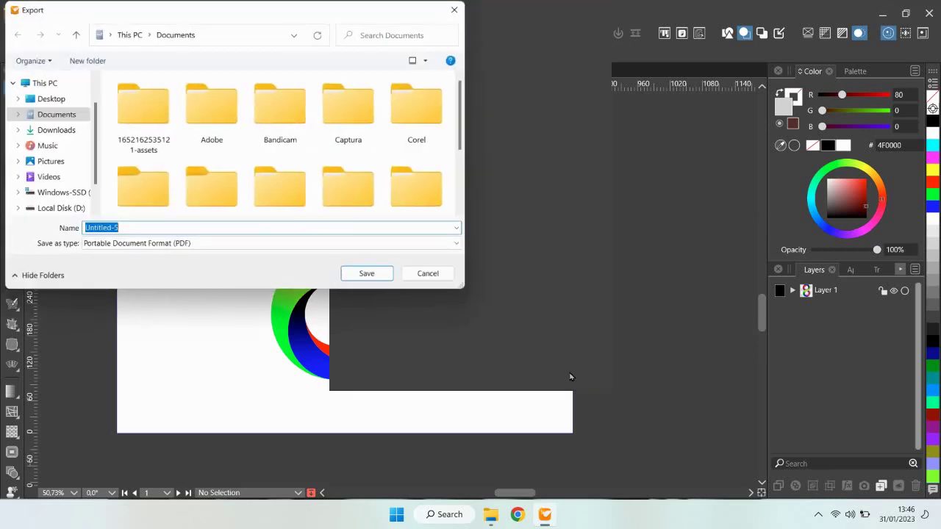
pyautogui.click(65, 210)
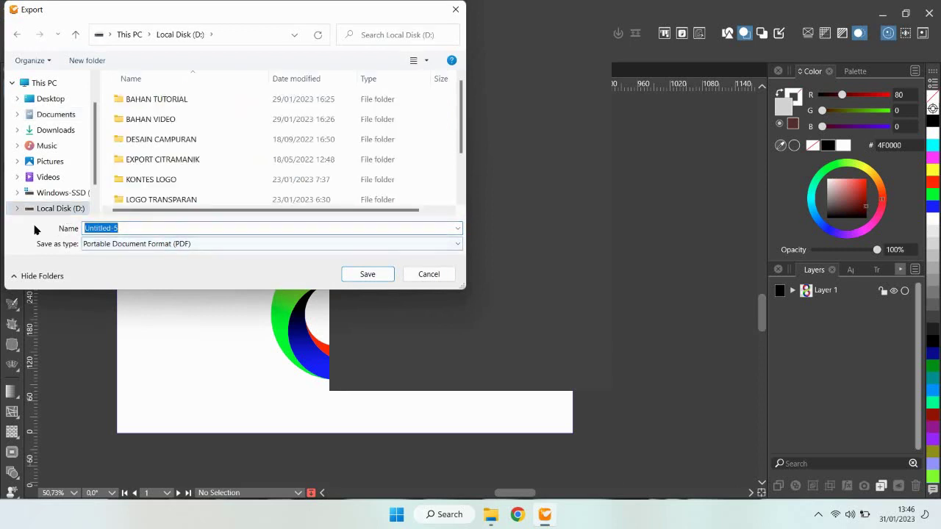
pyautogui.write('lo')
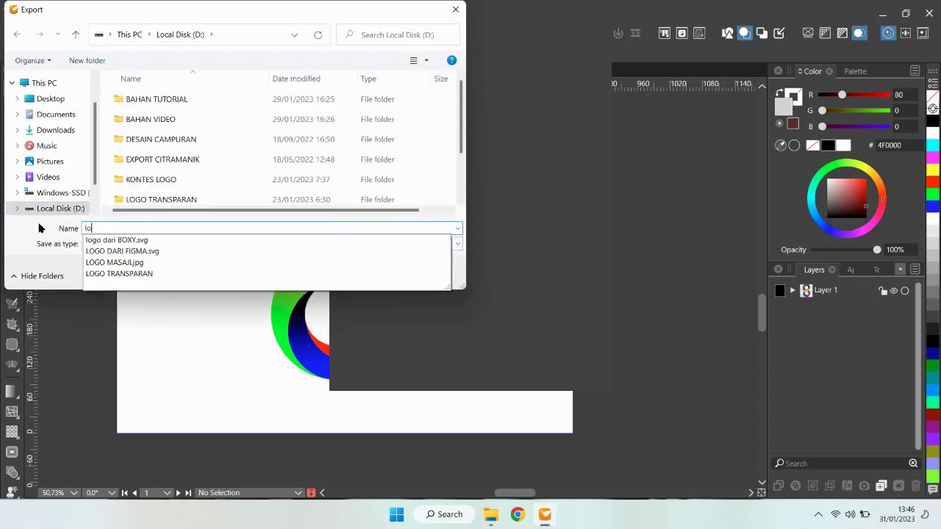
pyautogui.write('go d')
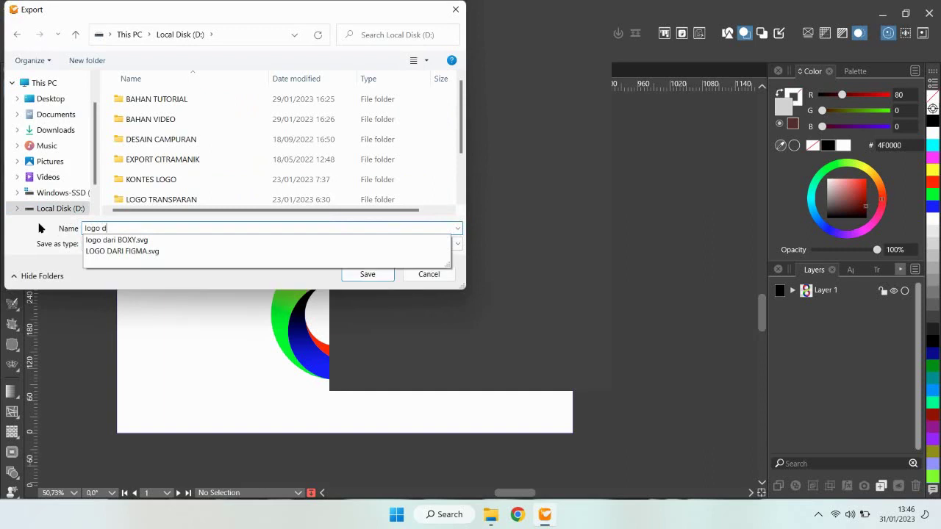
pyautogui.write('ari ')
pyautogui.write('vector styler')
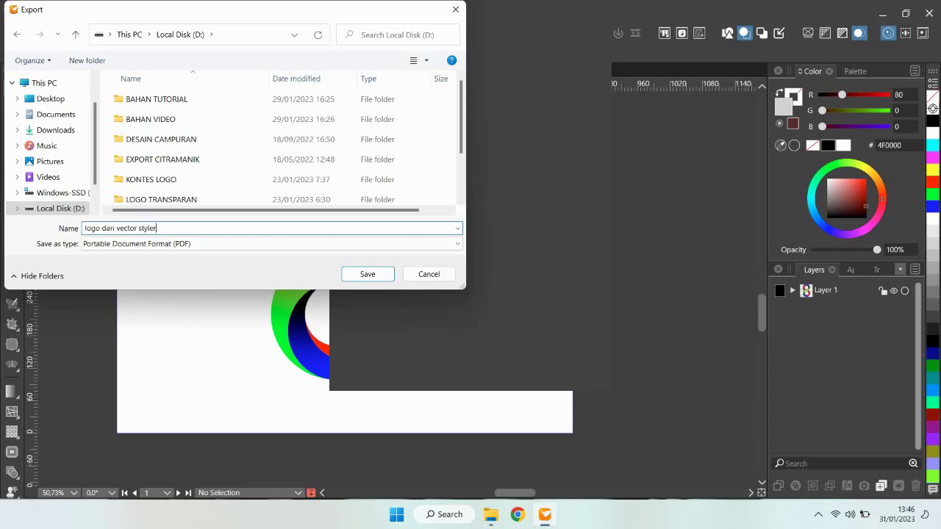
pyautogui.click(359, 279)
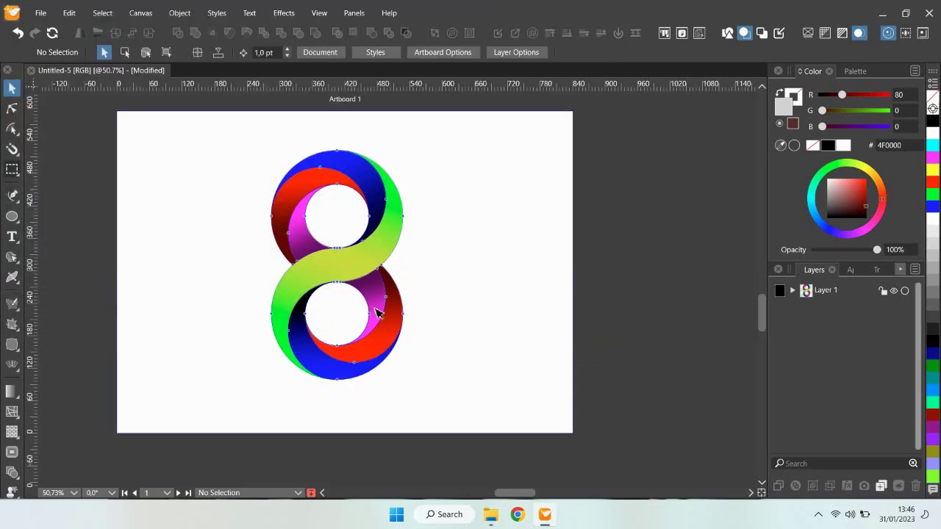
pyautogui.scroll(1, 371, 301)
pyautogui.press('a')
pyautogui.scroll(1, 351, 259)
pyautogui.scroll(1, 349, 258)
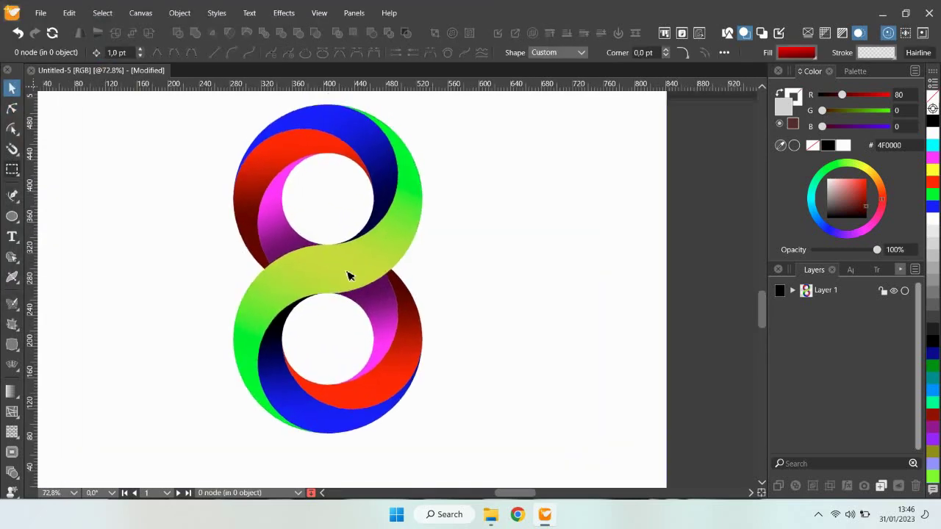
pyautogui.press('v')
pyautogui.moveTo(353, 287); pyautogui.dragTo(397, 287)
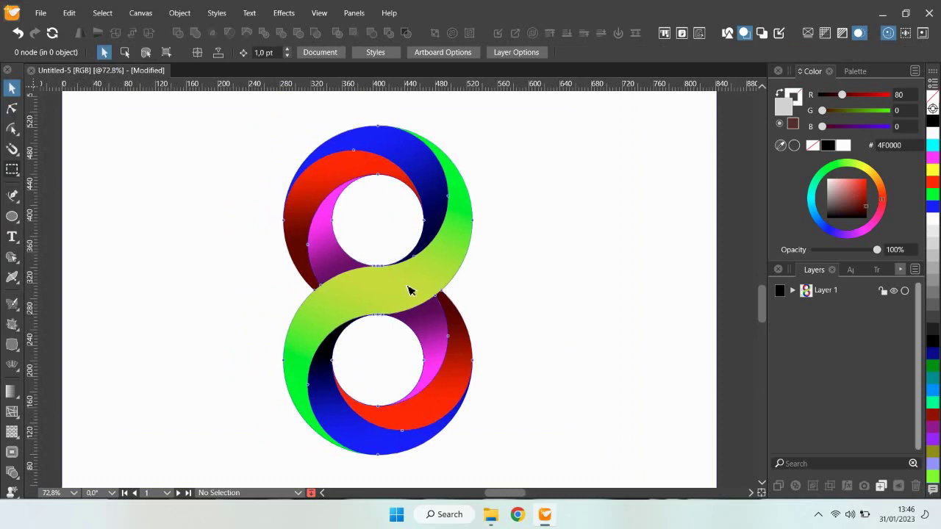